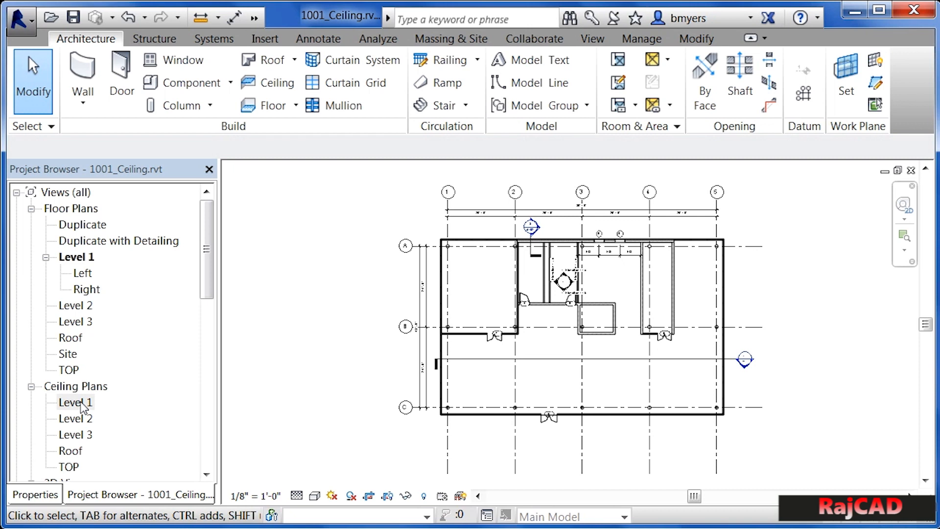
- Open the Level 1 ceiling plan view
double_click(81, 403)
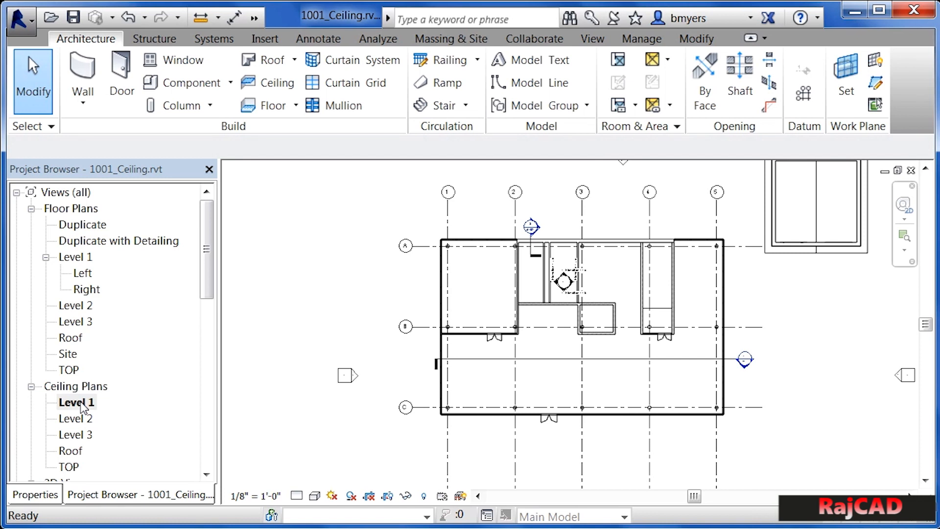
scroll(716, 378, "down", 3)
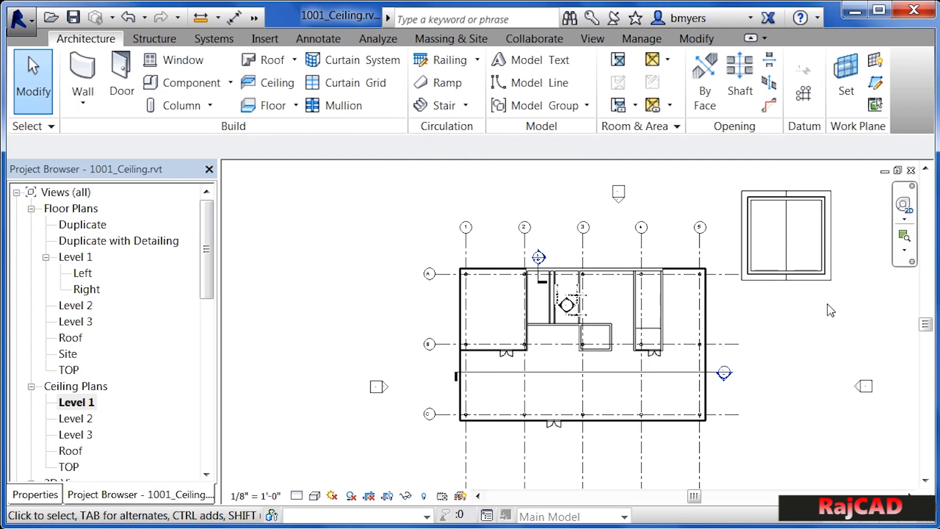
scroll(831, 310, "up", 1)
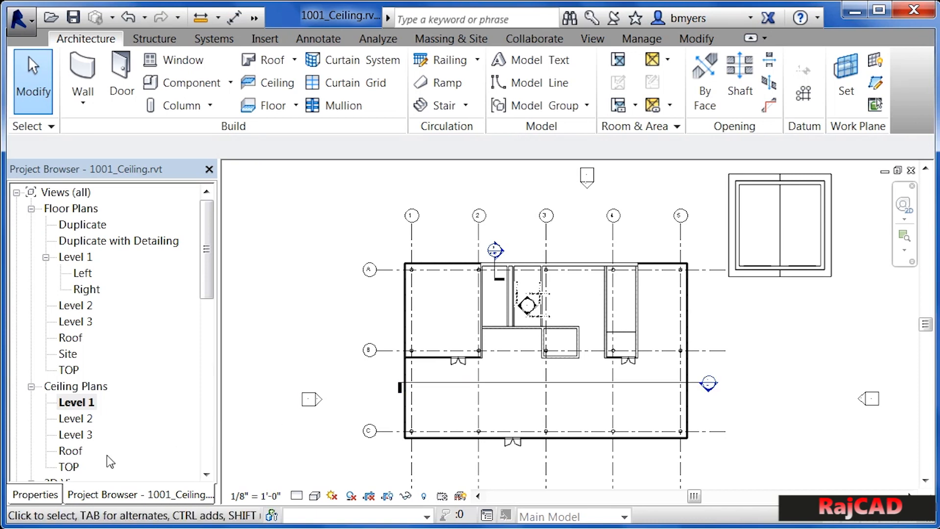
- Examine the Level 1 ceiling plan's view range, including the levels available for the top of the primary range
left_click(39, 495)
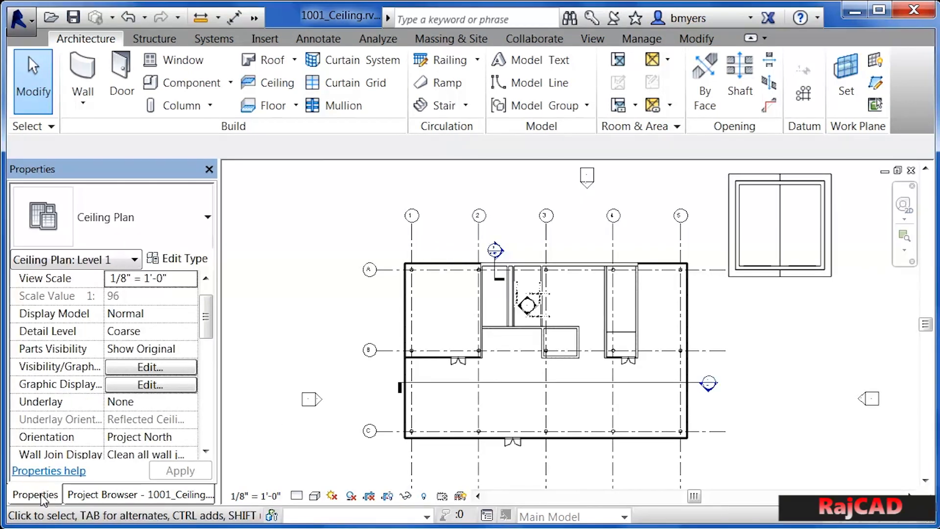
left_click_drag(207, 314, 210, 421)
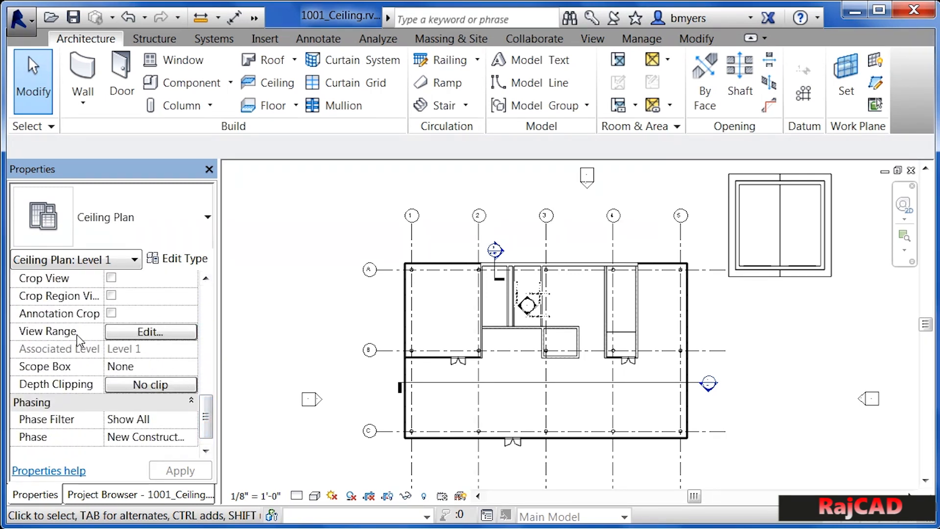
left_click(147, 332)
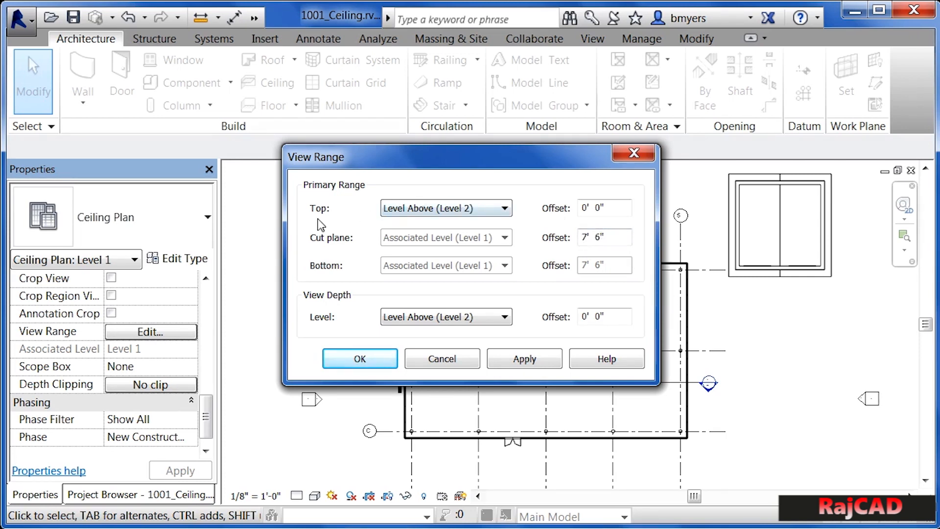
left_click(611, 201)
left_click(599, 211)
left_click(505, 210)
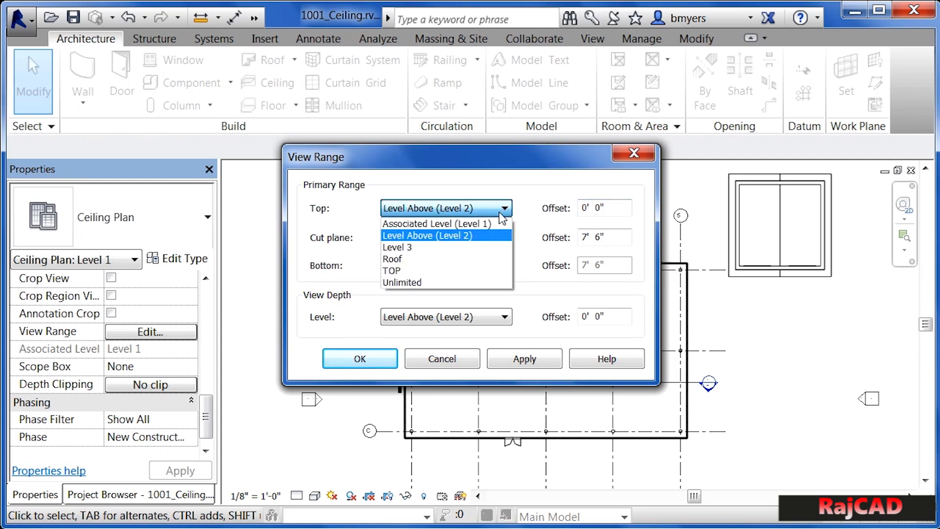
left_click(463, 236)
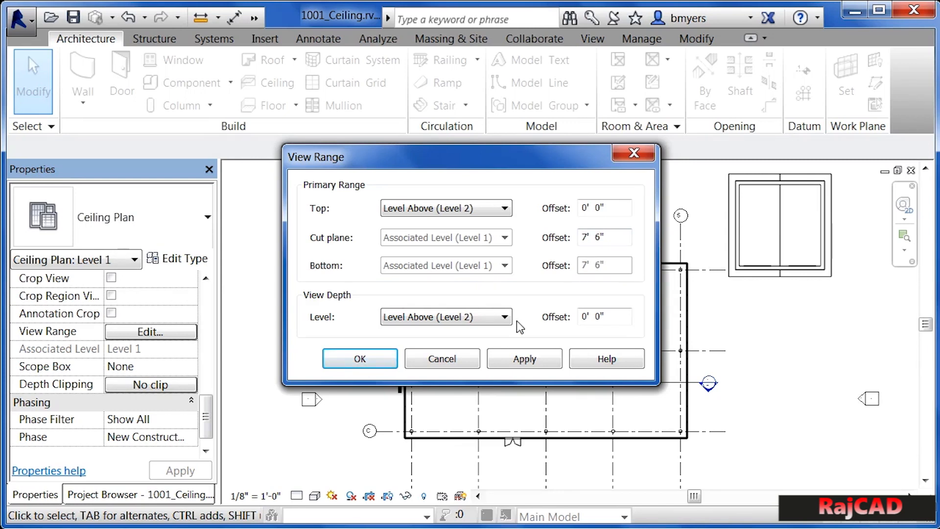
left_click(363, 358)
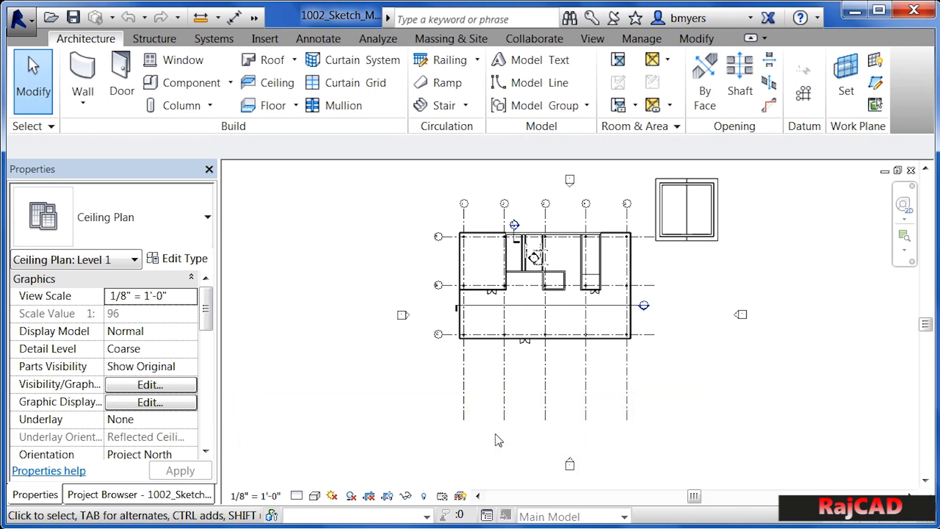
- Place an automatic 2' x 4' ACT System ceiling with a 9' 0" height offset in the corner room between grids A and B
left_click(154, 496)
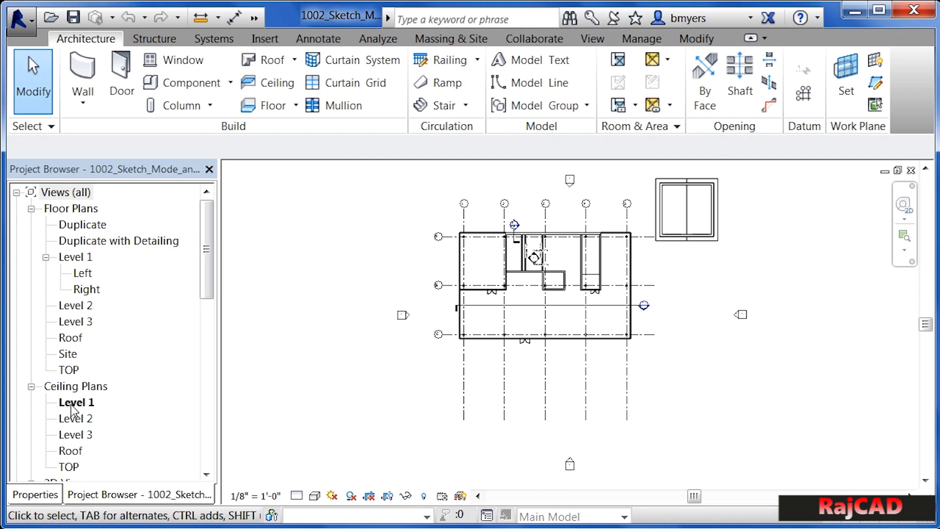
scroll(481, 267, "up", 5)
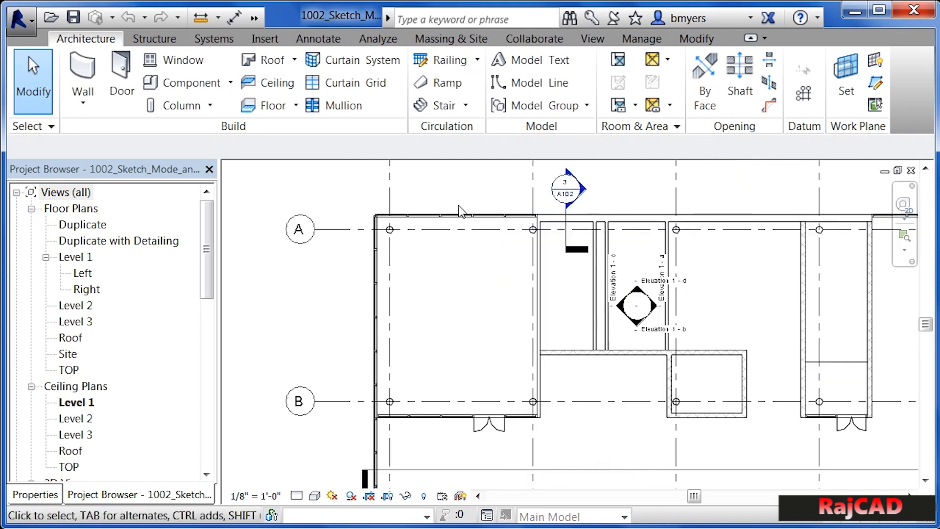
scroll(465, 274, "up", 1)
middle_click_drag(494, 340, 503, 298)
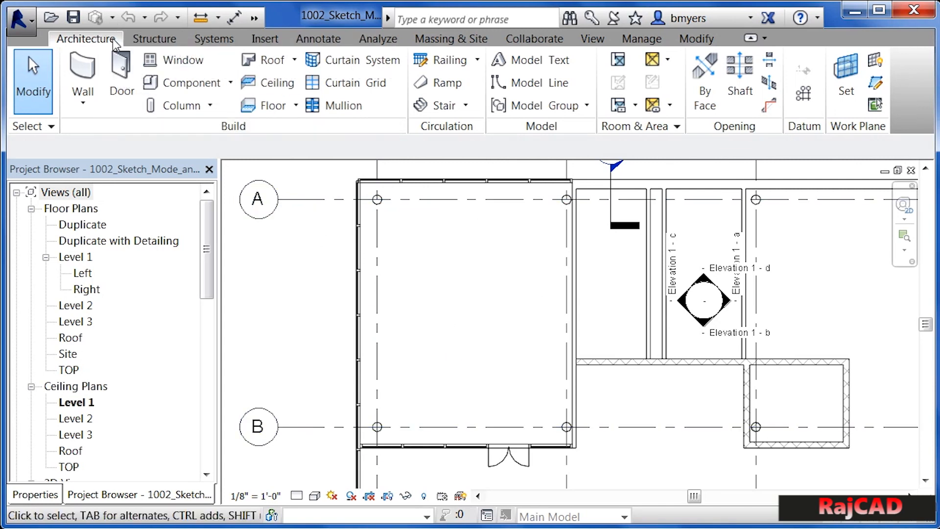
left_click(276, 85)
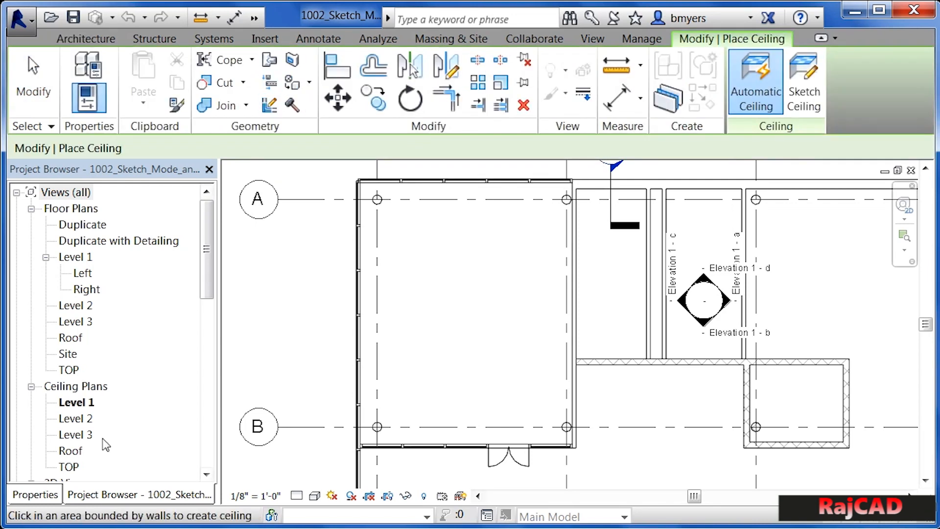
left_click(44, 496)
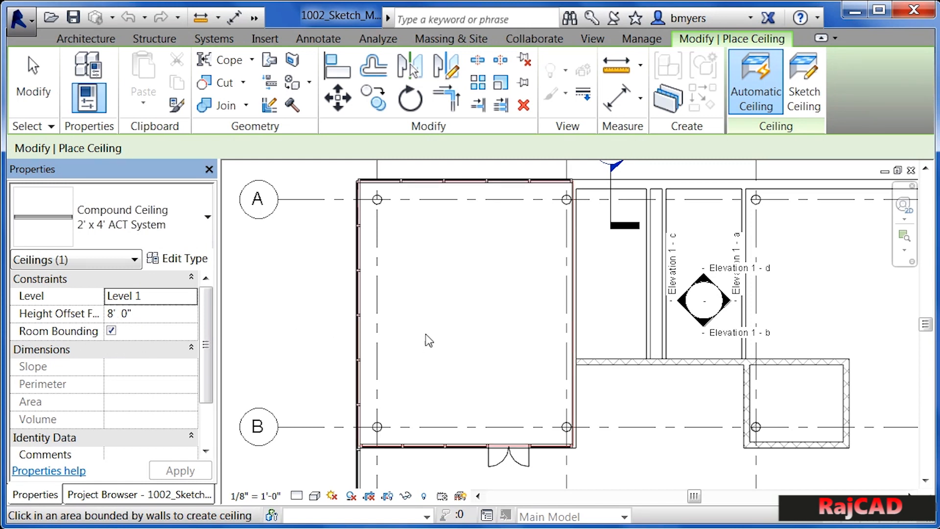
left_click(145, 316)
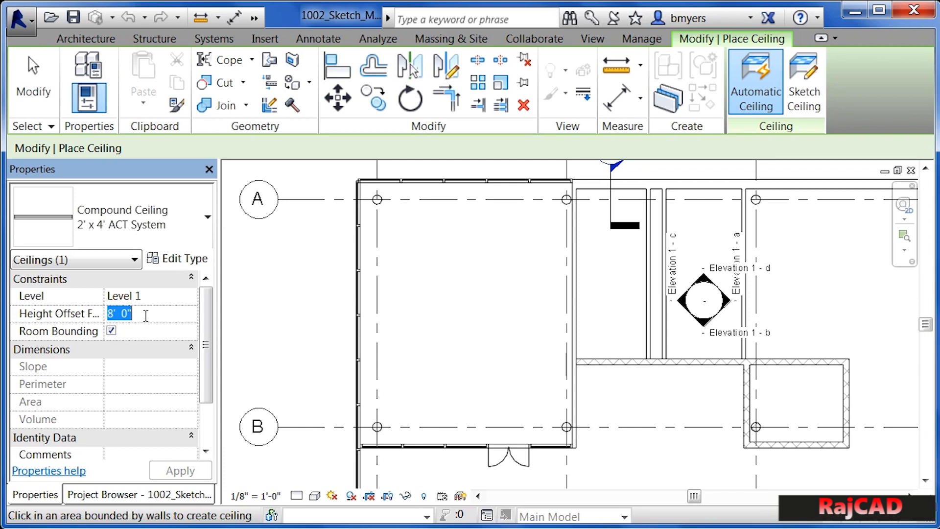
type("9")
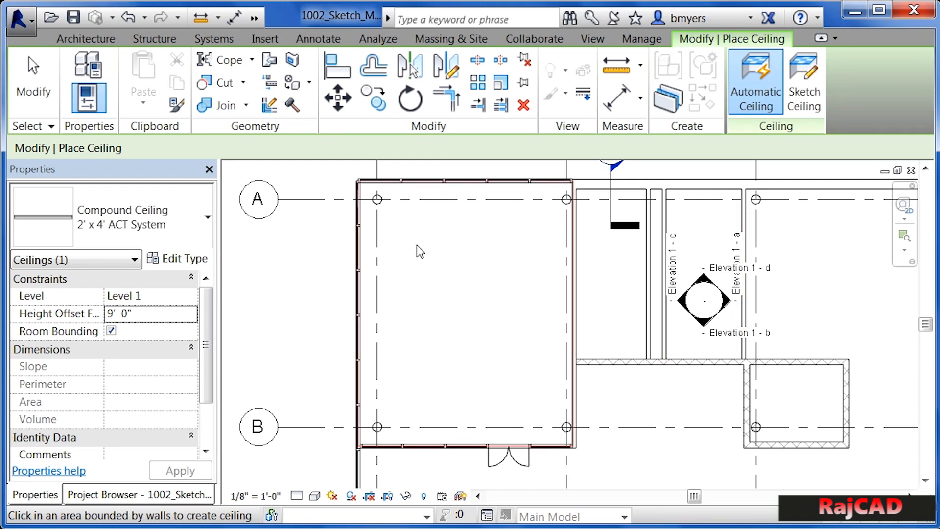
left_click(453, 271)
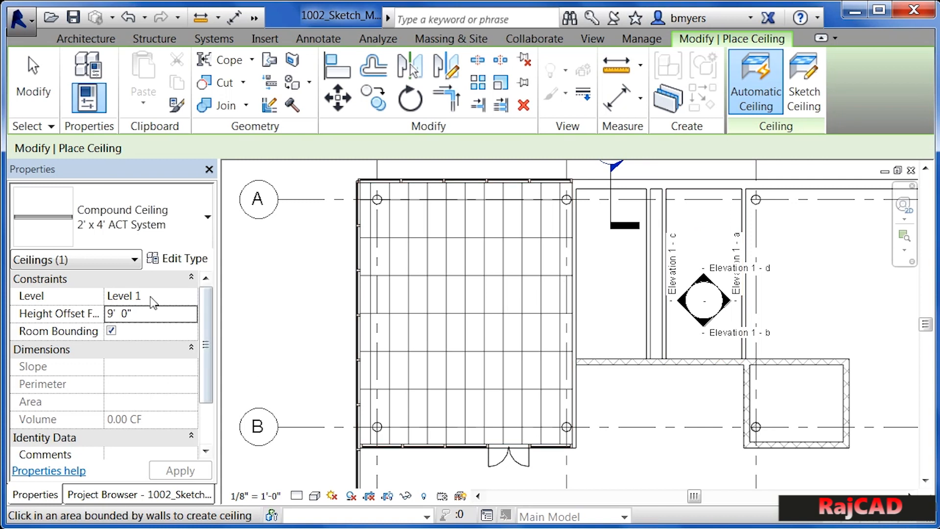
- Place automatic GWB on Mtl. Stud ceilings at 8' 6" in the two narrow rooms beside the gridded ceiling and display the plan as Shaded
left_click(185, 238)
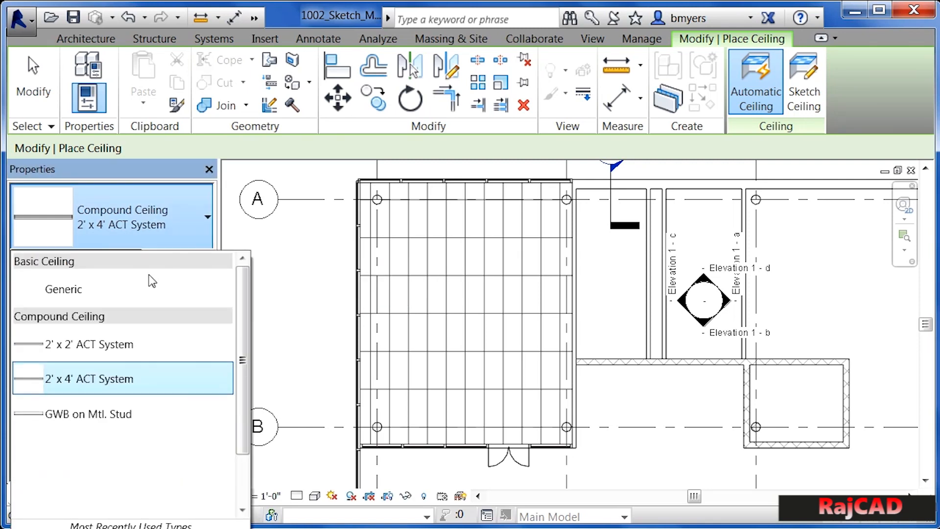
left_click(94, 422)
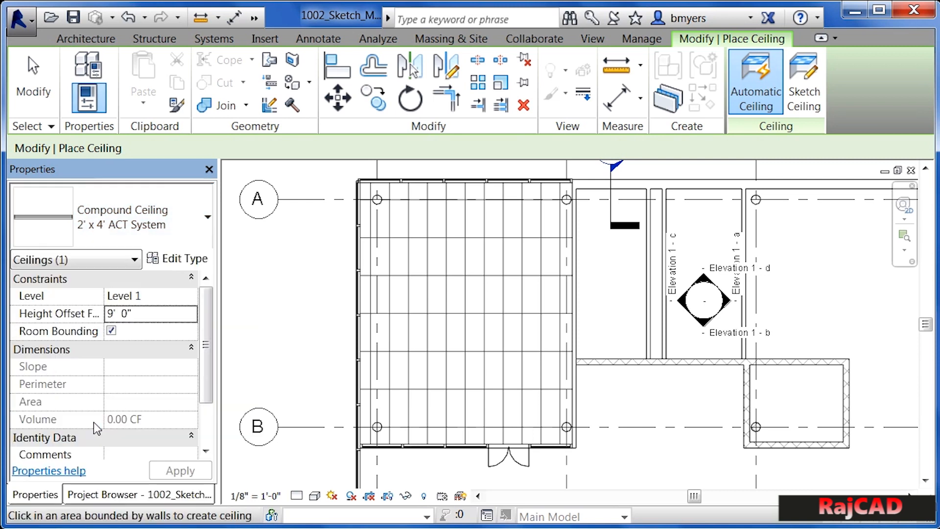
left_click(161, 310)
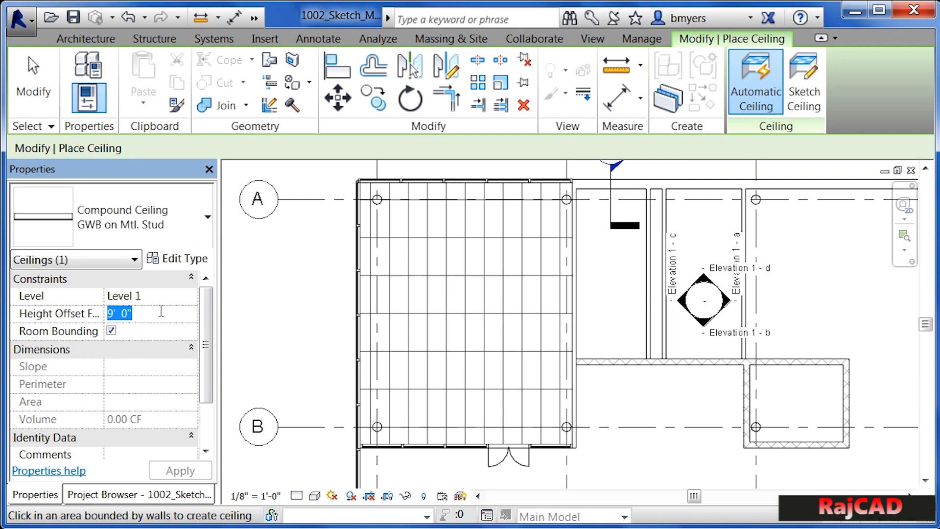
type("8'6")
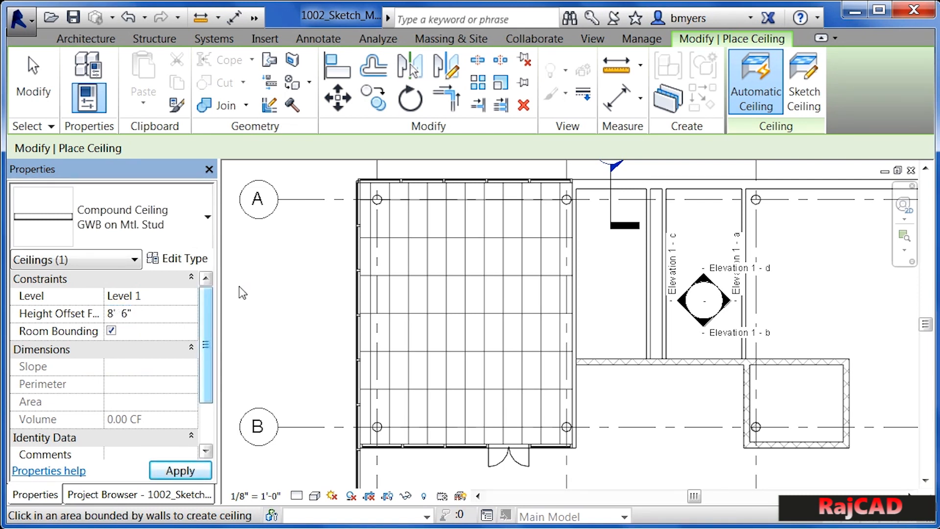
left_click(612, 265)
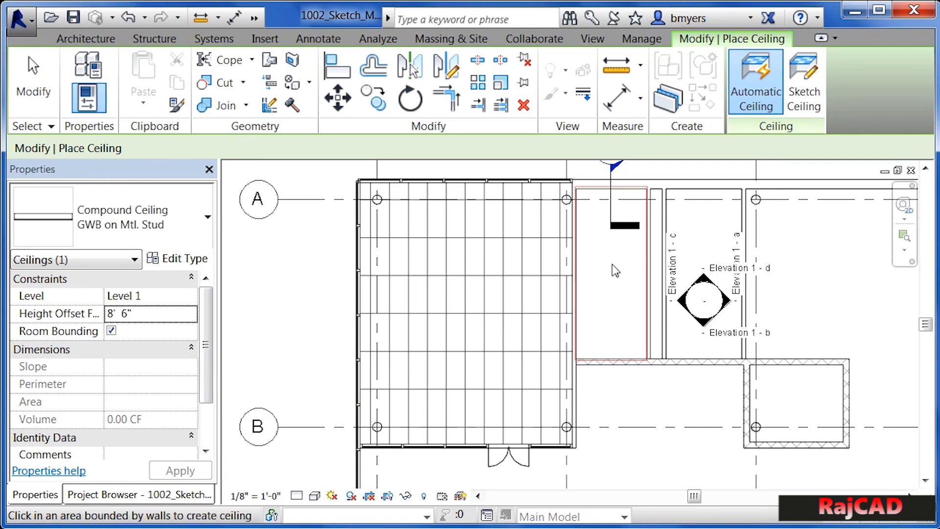
left_click(703, 258)
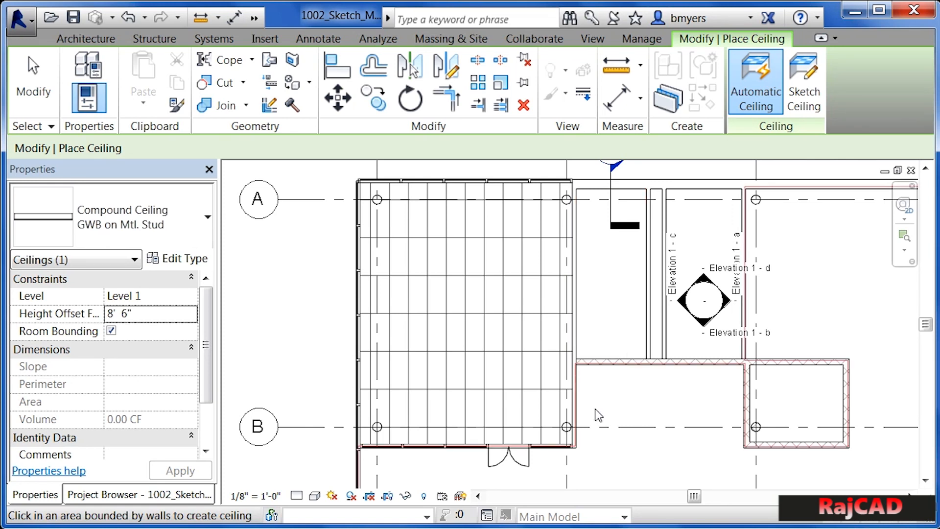
left_click(315, 496)
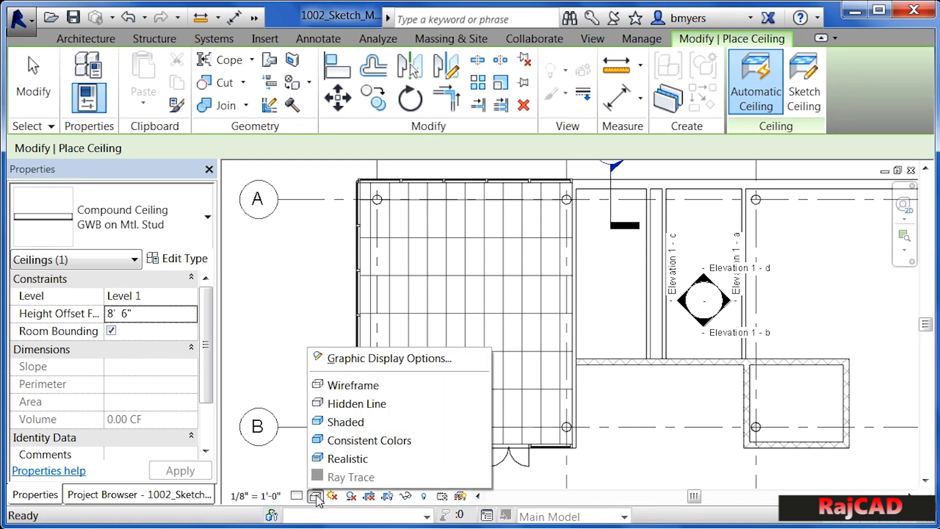
left_click(350, 428)
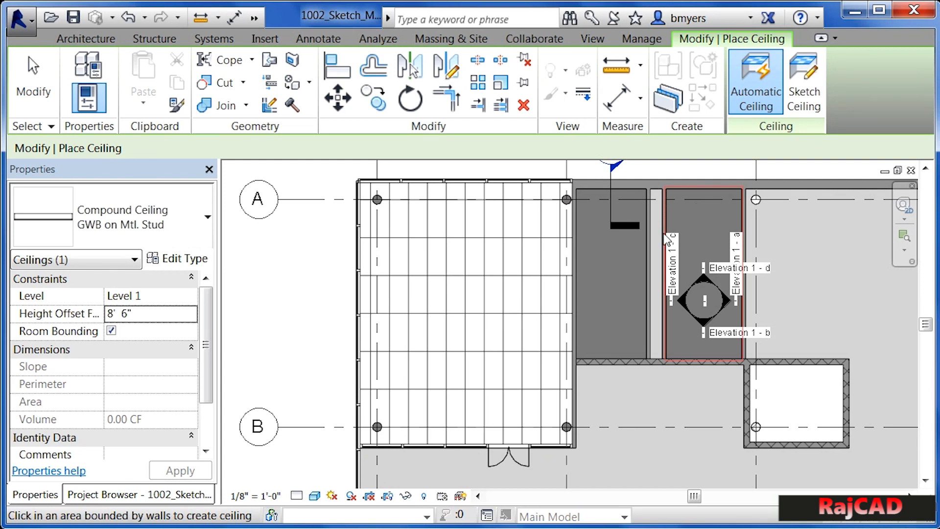
- Start a sketched 2' x 2' ACT System ceiling on Level 1 at 8' 6", using straight boundary lines
left_click(174, 222)
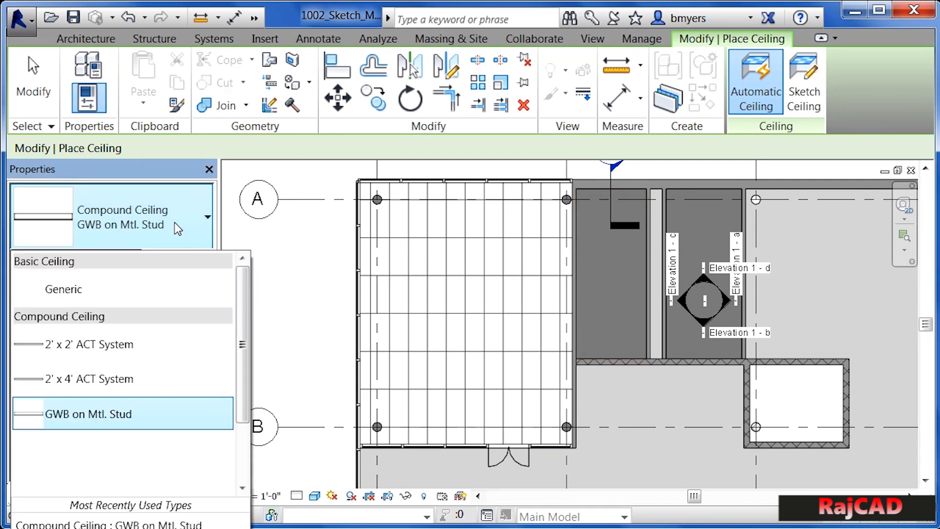
left_click(96, 346)
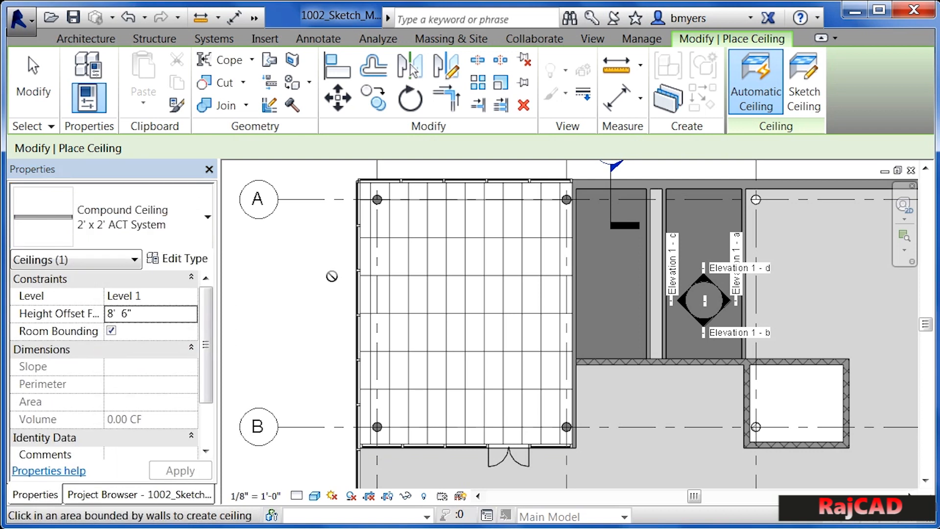
scroll(314, 289, "down", 2)
scroll(602, 331, "up", 3)
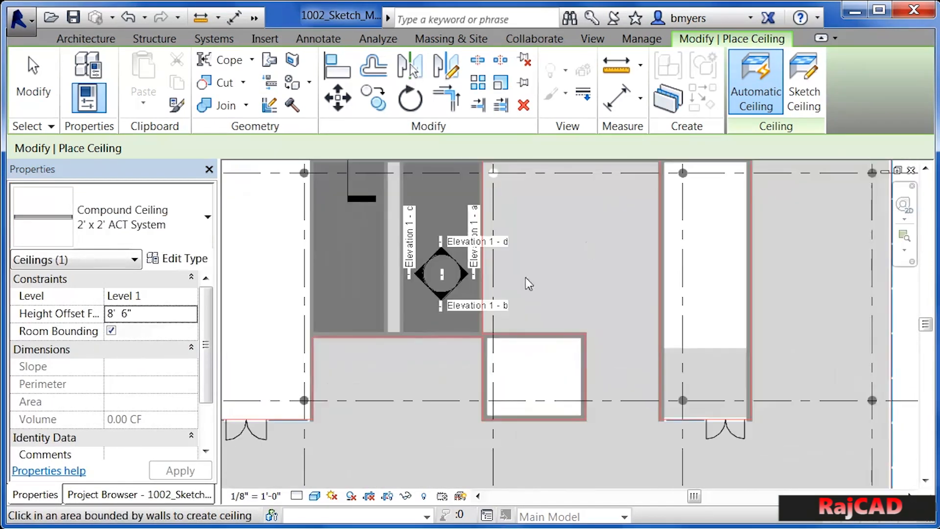
scroll(554, 445, "down", 1)
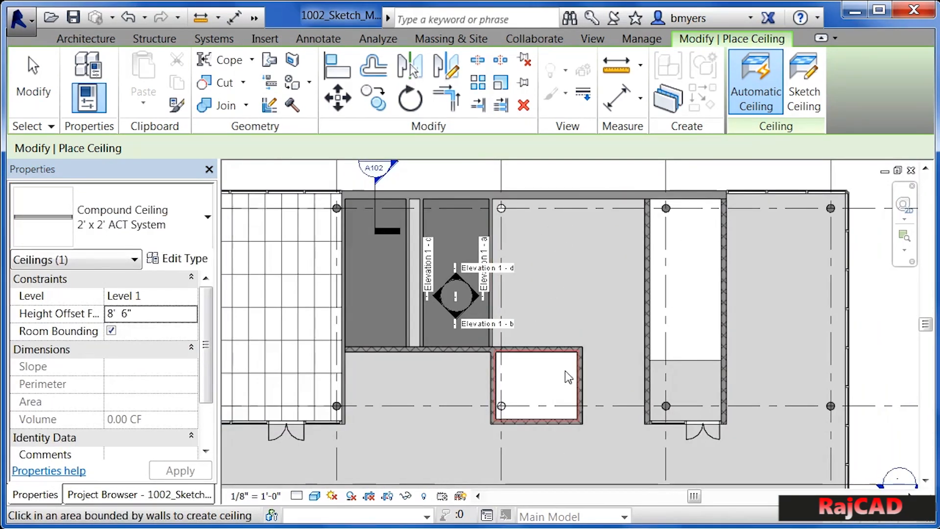
scroll(565, 371, "up", 1)
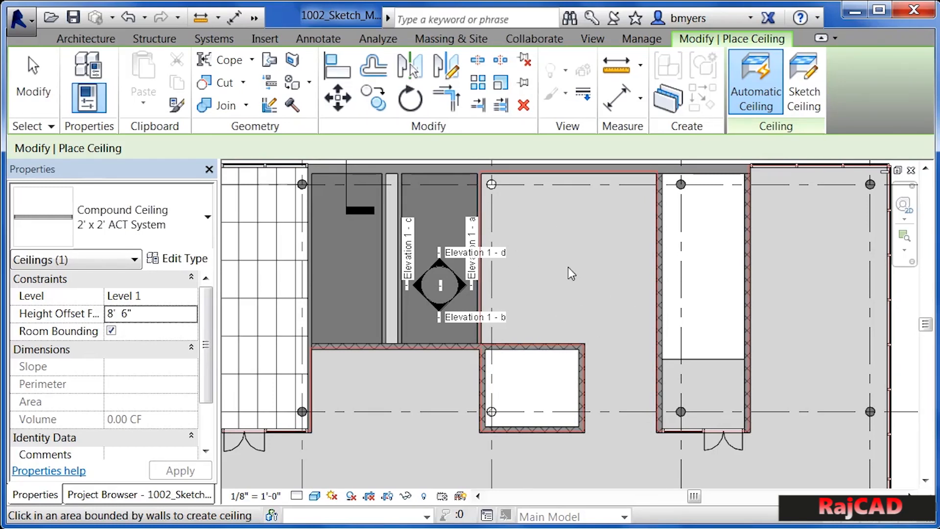
scroll(577, 249, "down", 5)
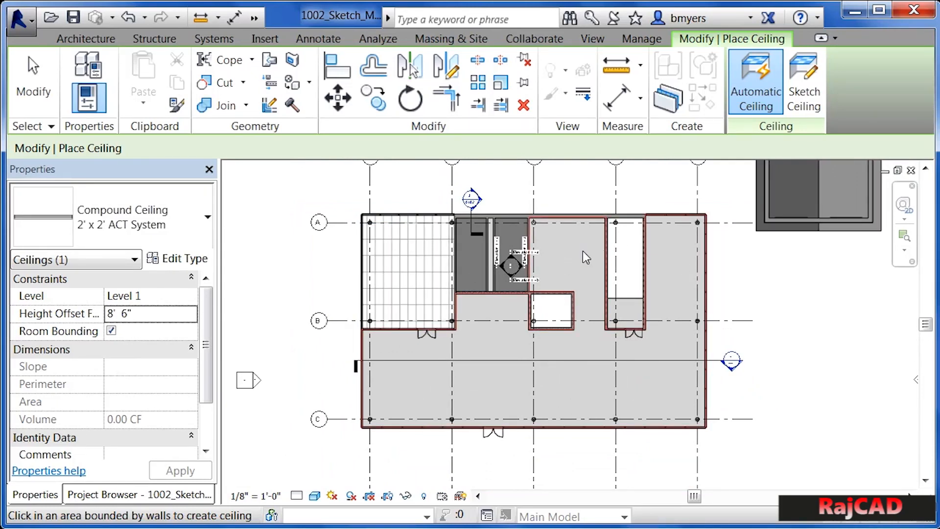
scroll(583, 251, "up", 2)
scroll(586, 254, "up", 2)
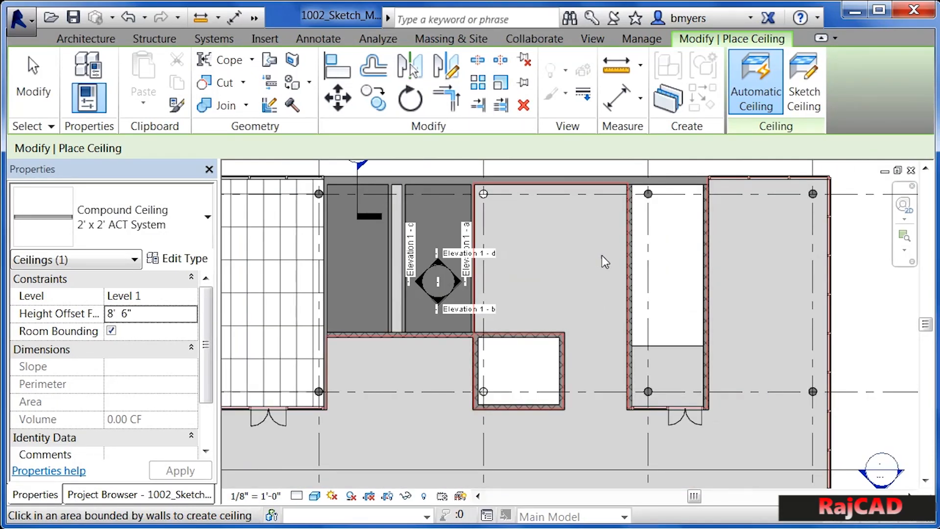
left_click(811, 99)
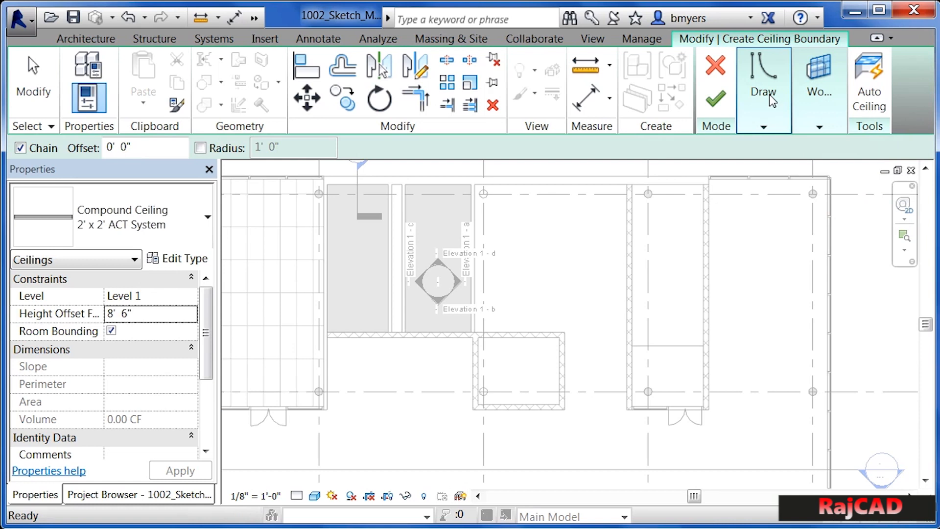
mouse_move(769, 95)
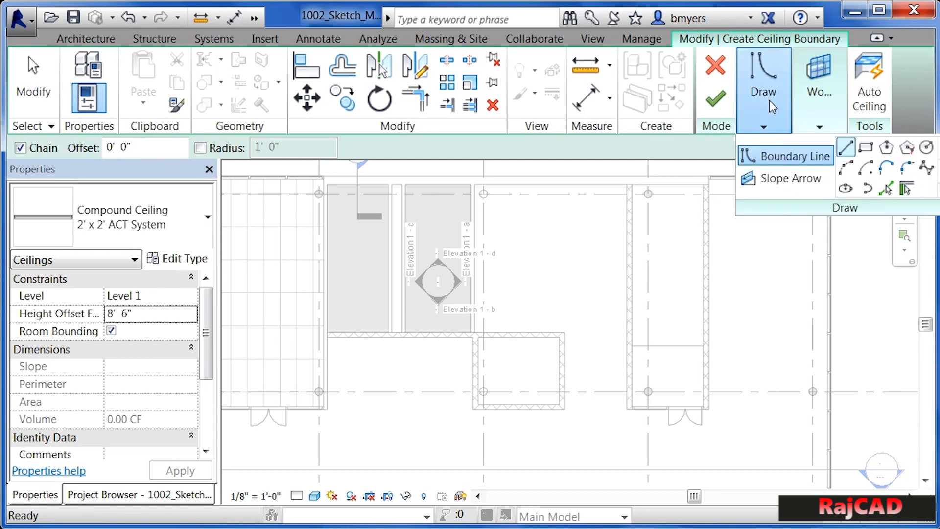
left_click(847, 149)
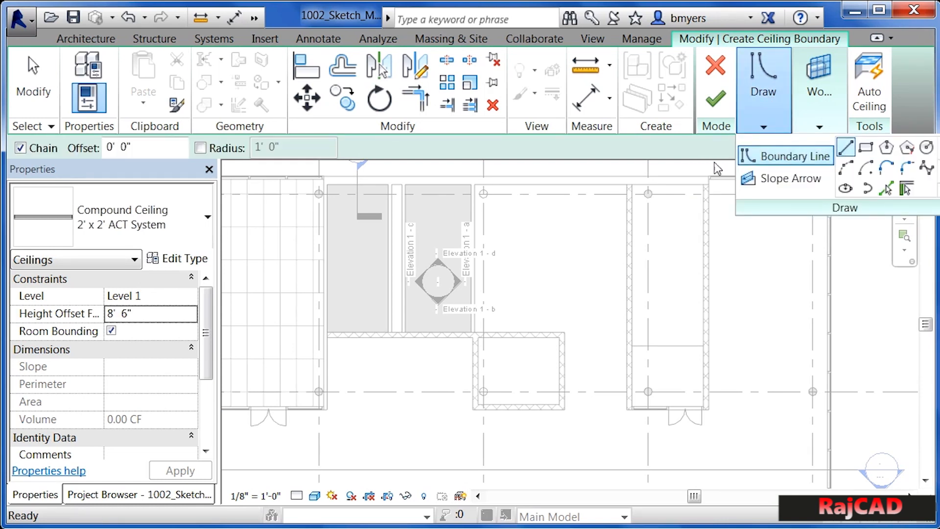
- Sketch a rectangular boundary over the open alcove beside the narrow rooms, level with the lower masonry wall face, and finish the ceiling
left_click(475, 185)
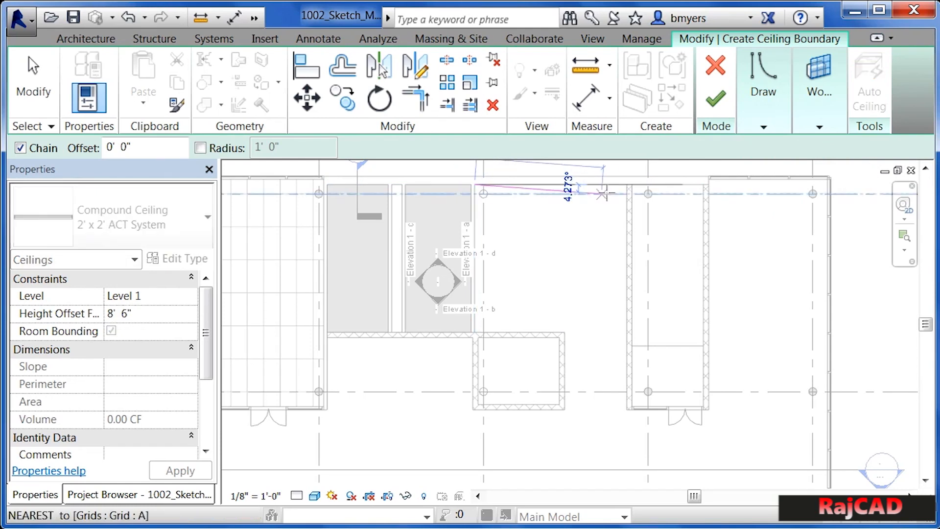
left_click(627, 185)
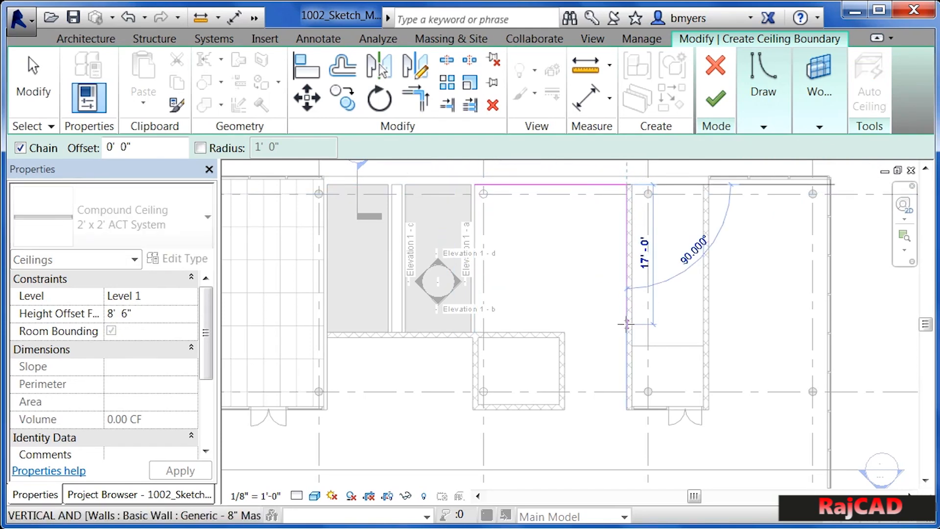
scroll(614, 320, "up", 2)
scroll(583, 321, "up", 1)
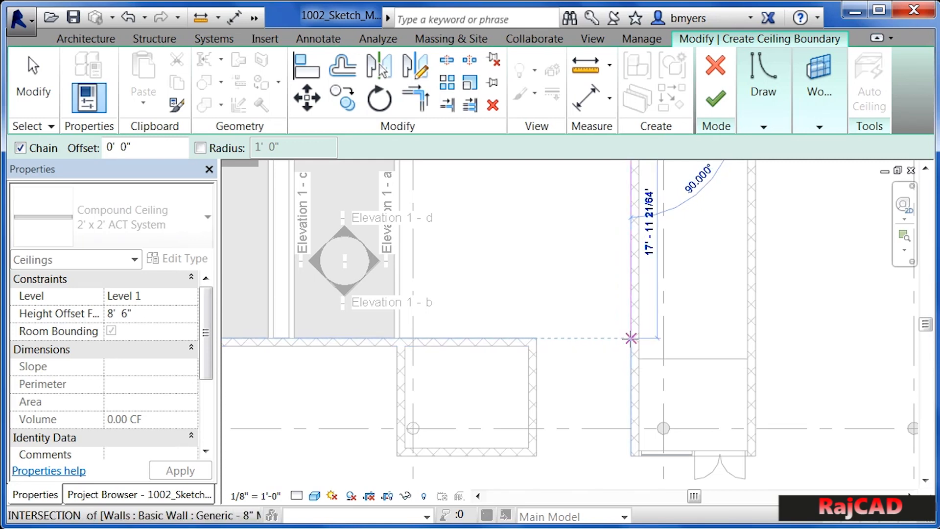
left_click(631, 338)
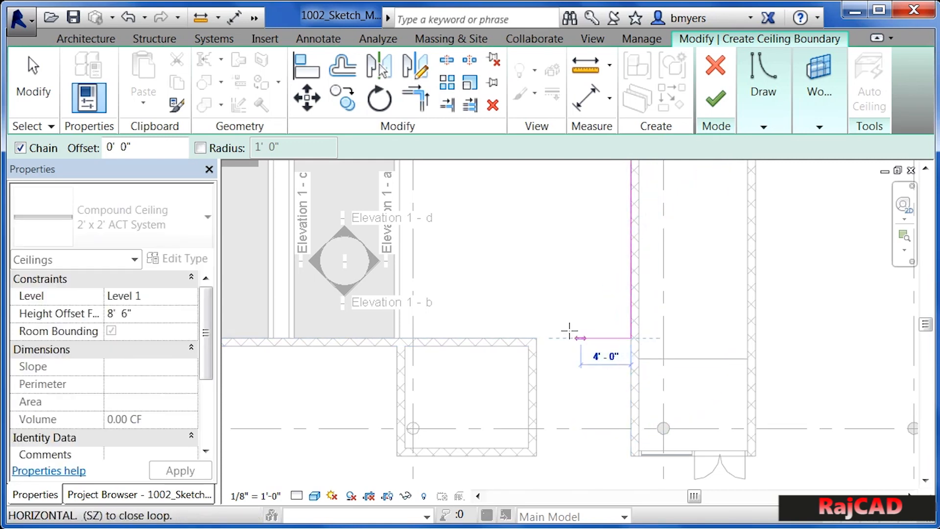
left_click(399, 338)
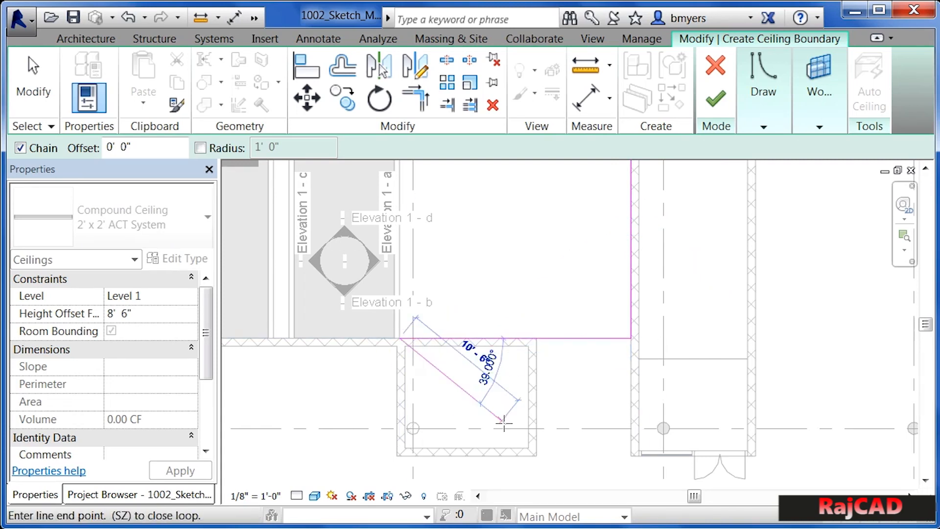
scroll(490, 372, "down", 2)
scroll(435, 231, "up", 2)
left_click(435, 217)
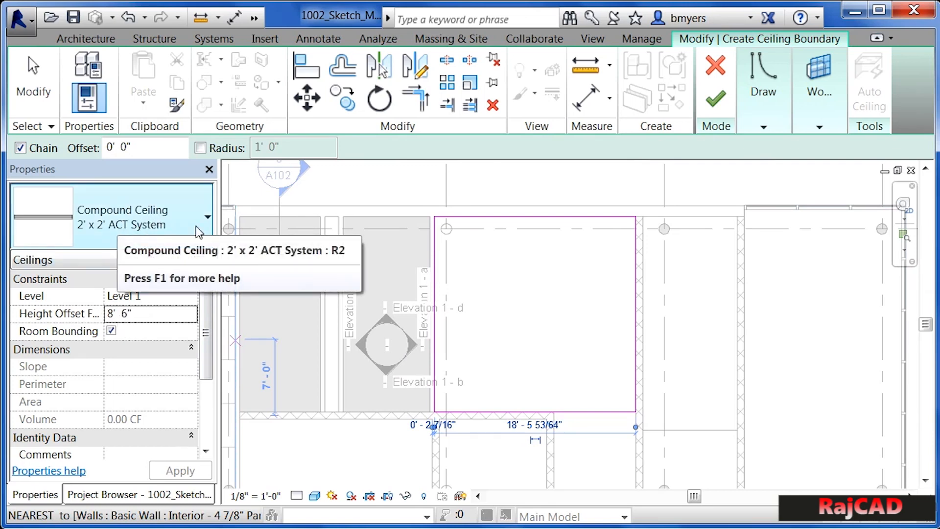
left_click(717, 99)
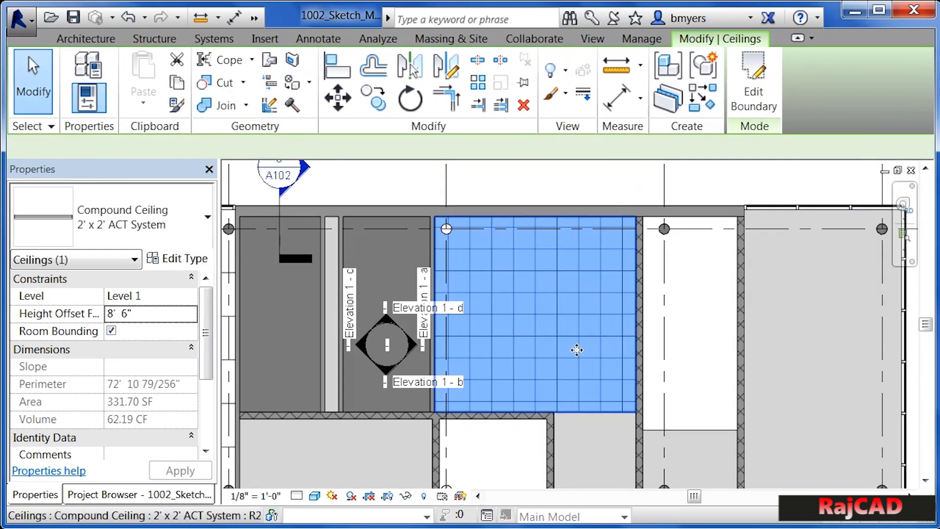
left_click(550, 195)
- Place an automatic GWB on Mtl. Stud ceiling at 8' 6" in the large open area surrounding the rooms
scroll(692, 289, "down", 2)
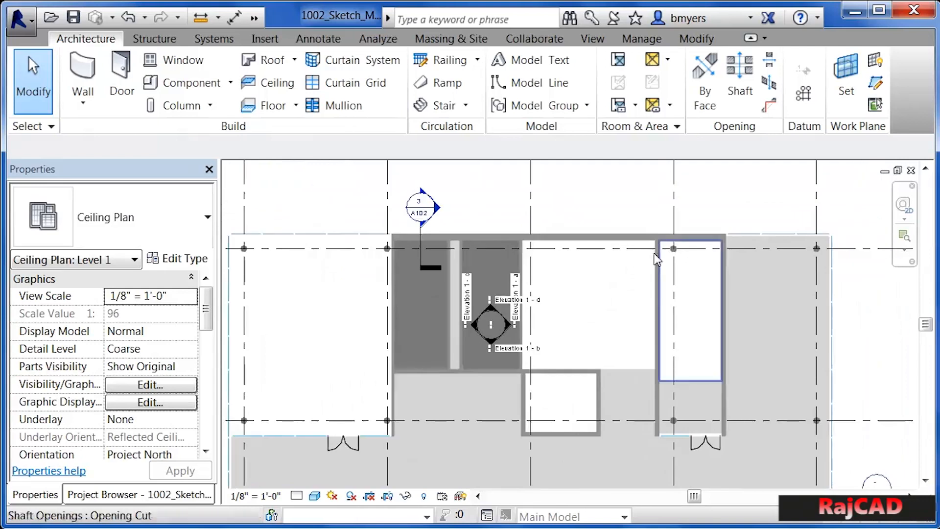
scroll(656, 258, "down", 1)
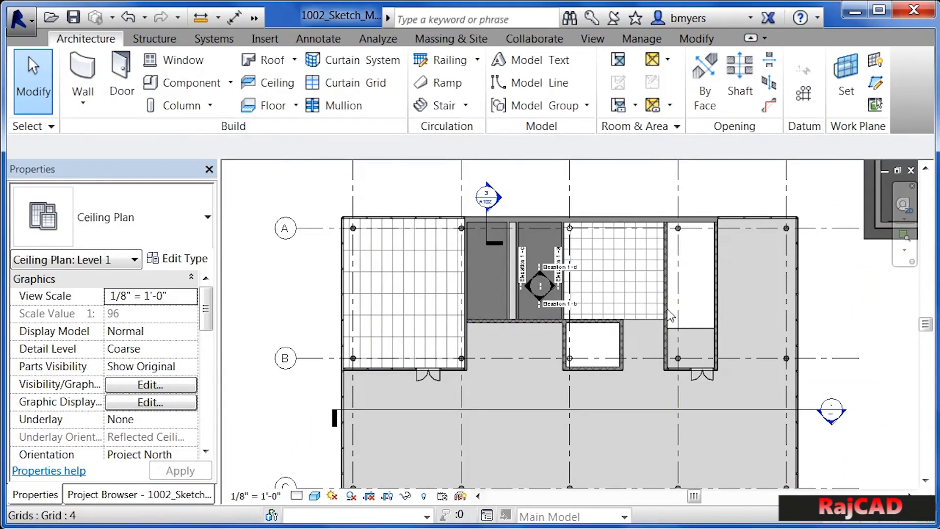
middle_click_drag(653, 434, 630, 413)
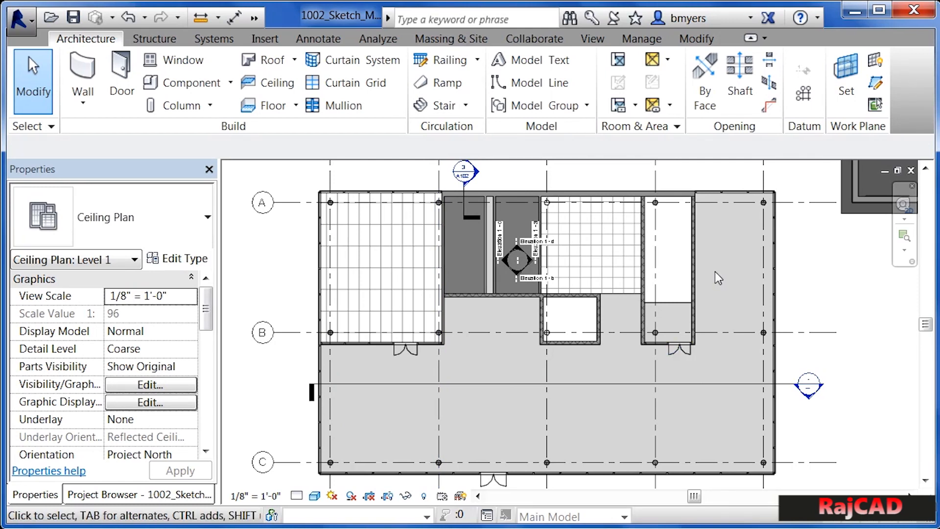
left_click(273, 83)
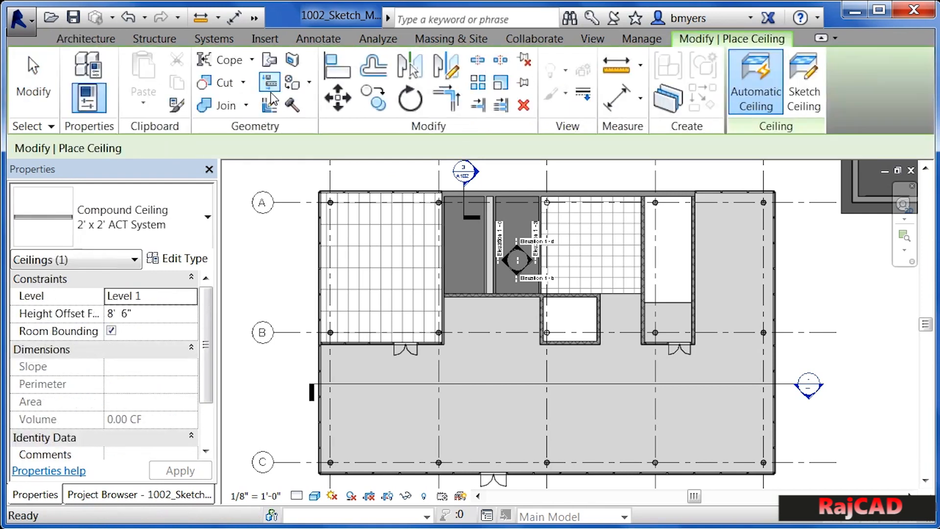
left_click(134, 219)
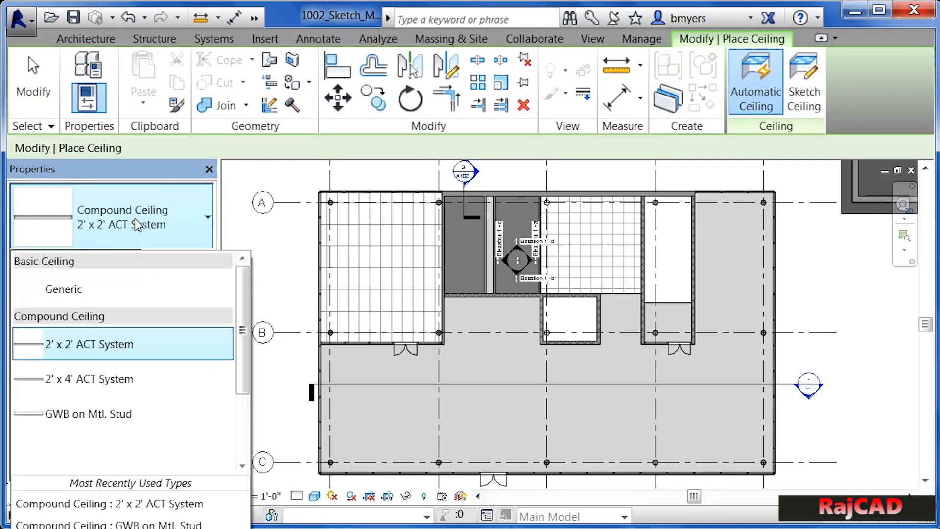
left_click(71, 424)
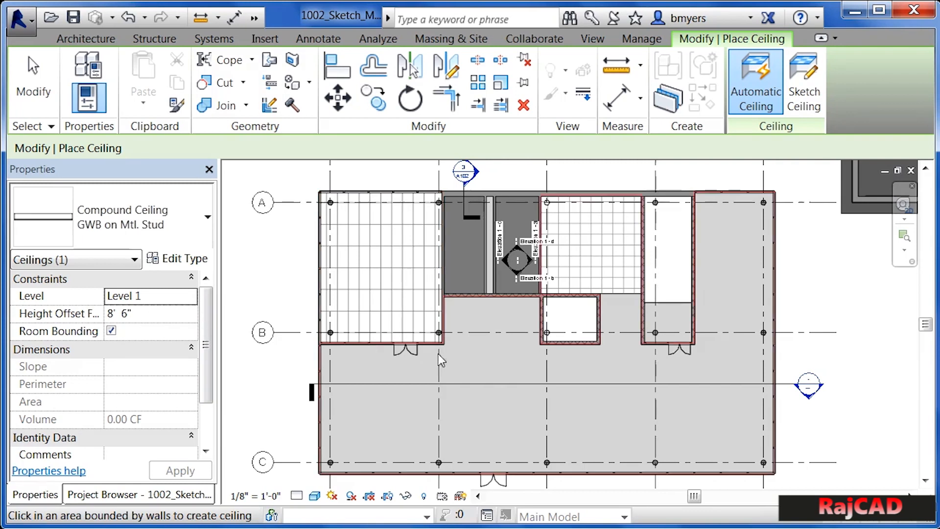
left_click(613, 339)
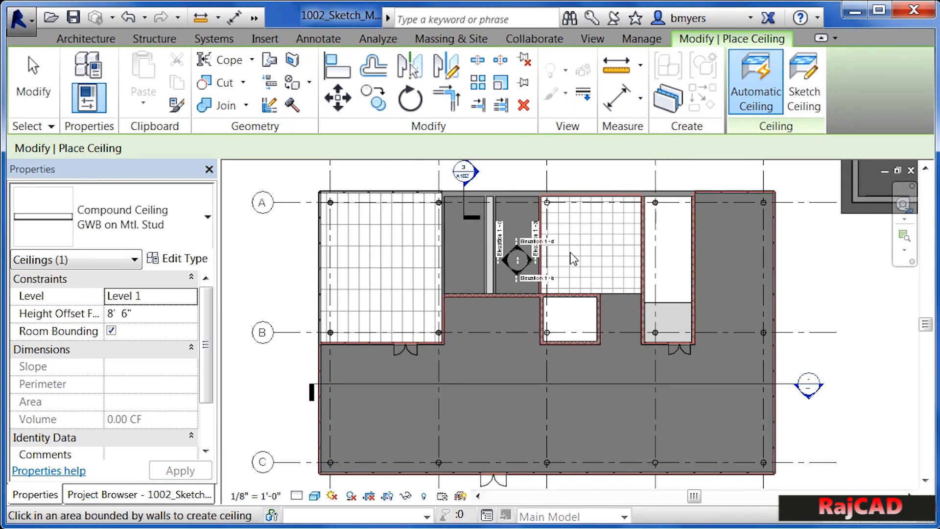
key("Escape")
- Select the large GWB ceiling among the overlapping elements at the small masonry room's wall and open its boundary for editing
scroll(675, 206, "up", 2)
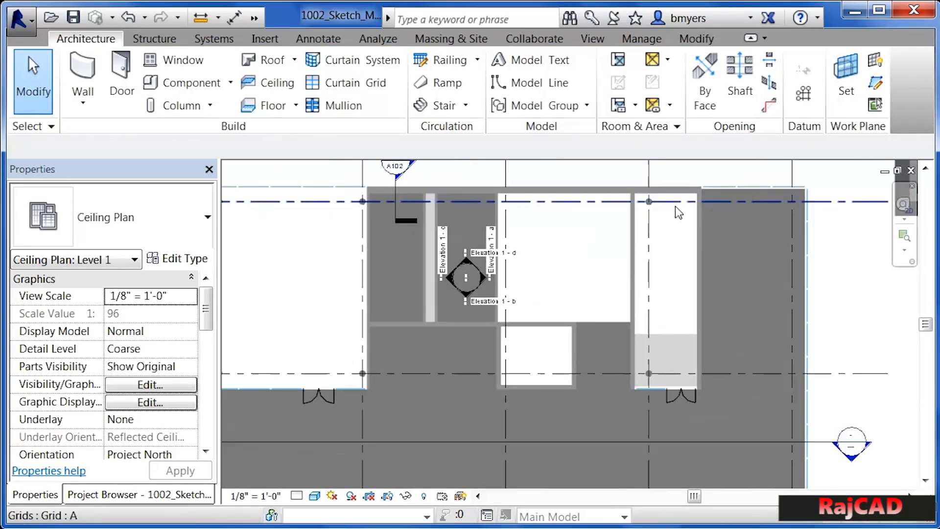
scroll(568, 363, "up", 2)
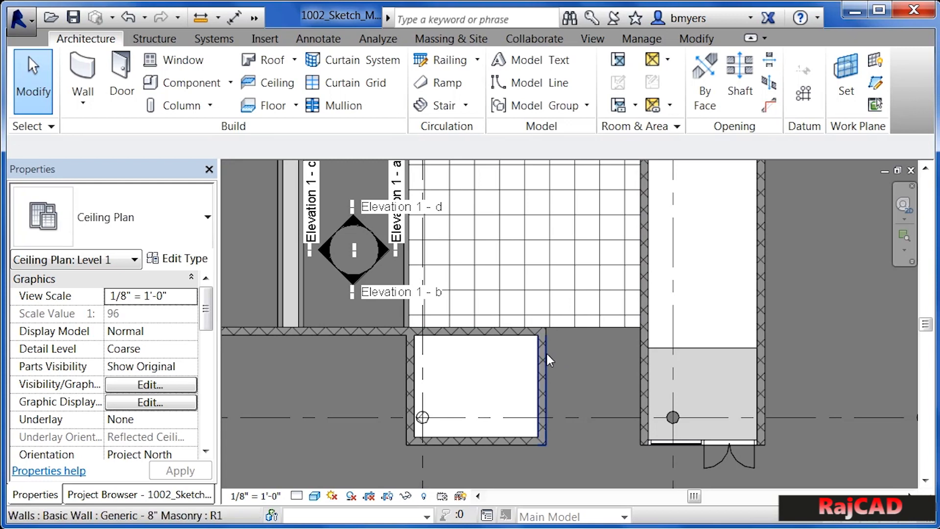
key("Tab")
key("Tab")
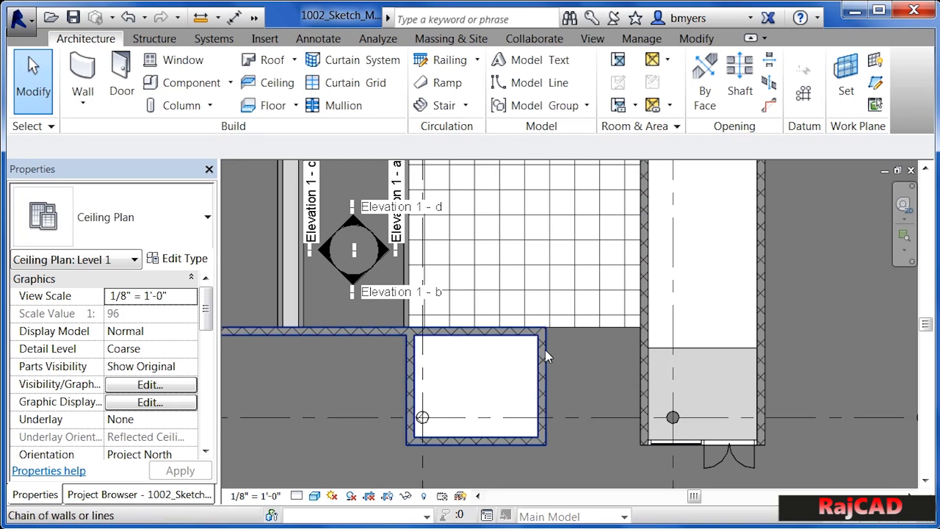
key("Tab")
key("Tab")
key("Tab")
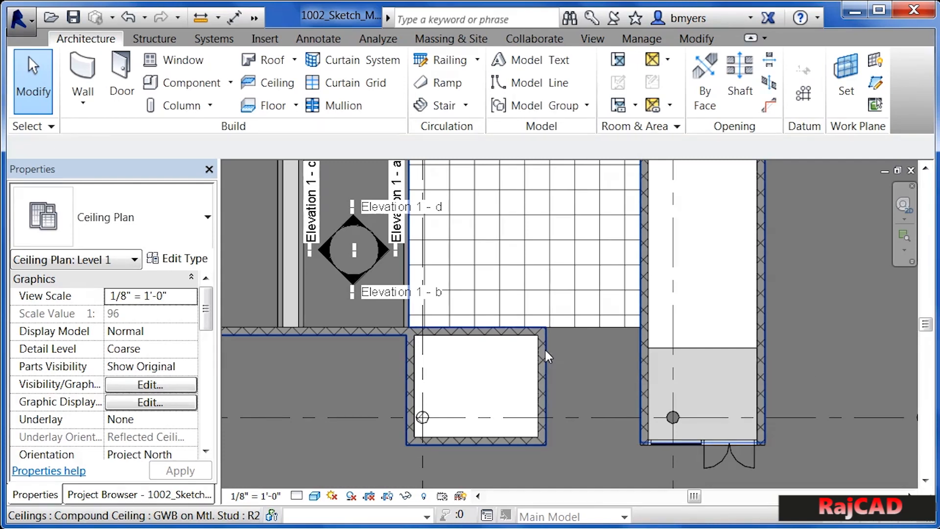
left_click(546, 350)
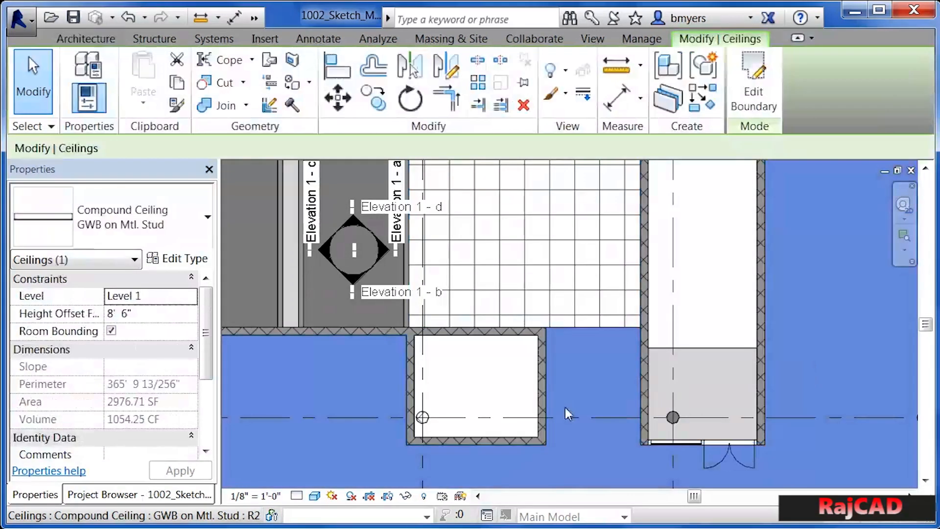
left_click(759, 100)
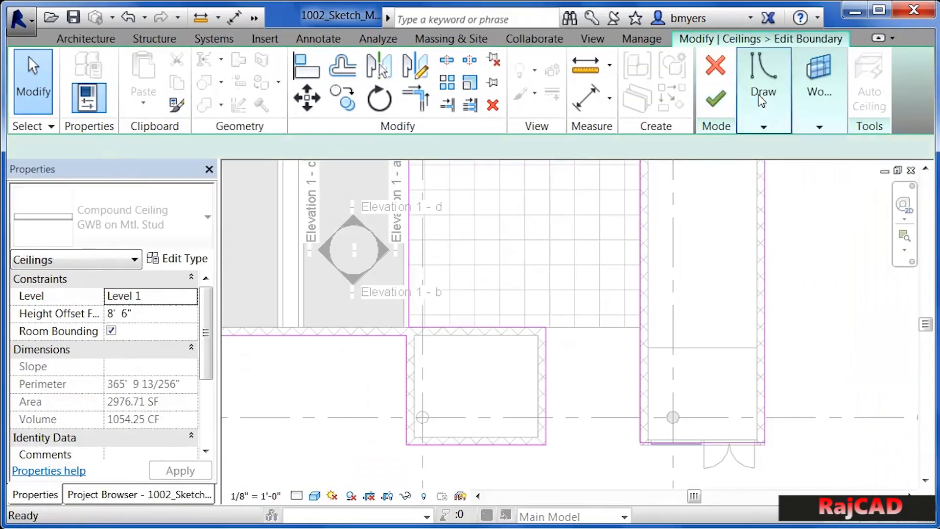
- Draw a straight boundary line from the small masonry room's upper outer corner across to the opposite masonry wall
scroll(583, 325, "up", 2)
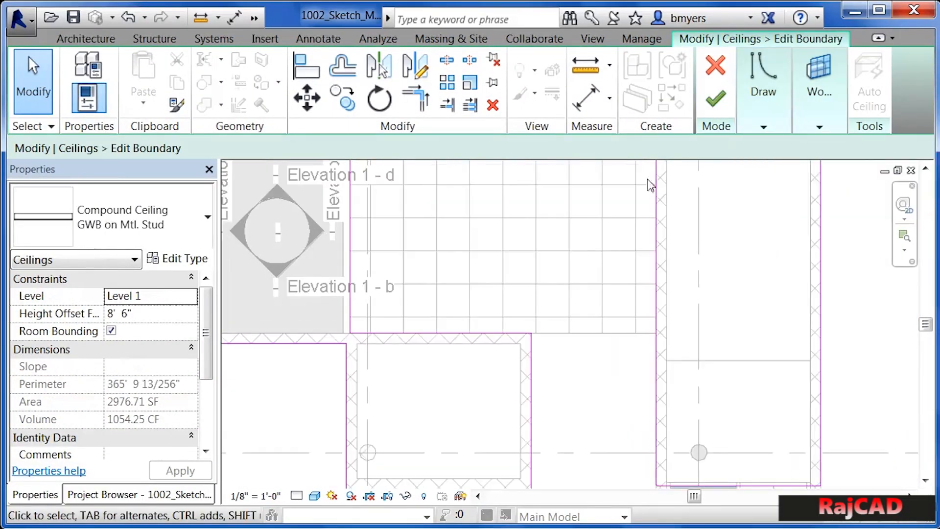
left_click(761, 125)
left_click(846, 148)
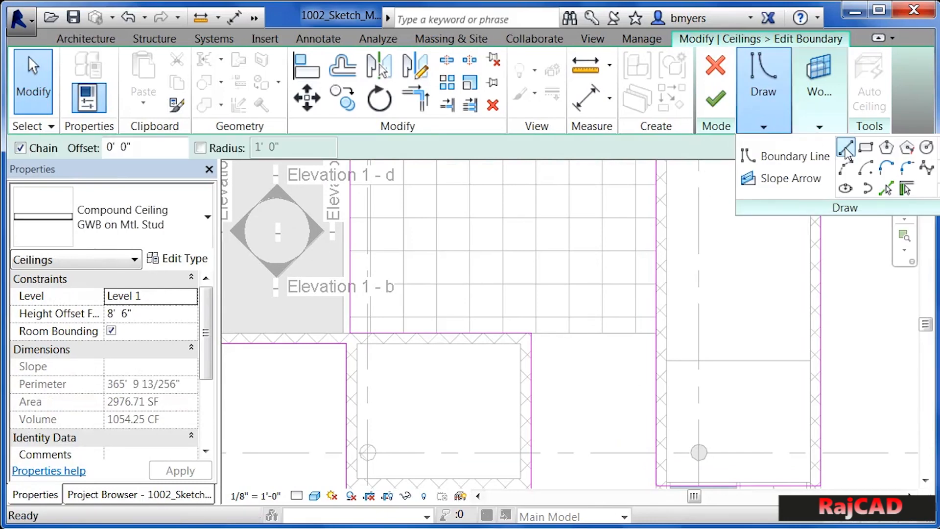
left_click(531, 333)
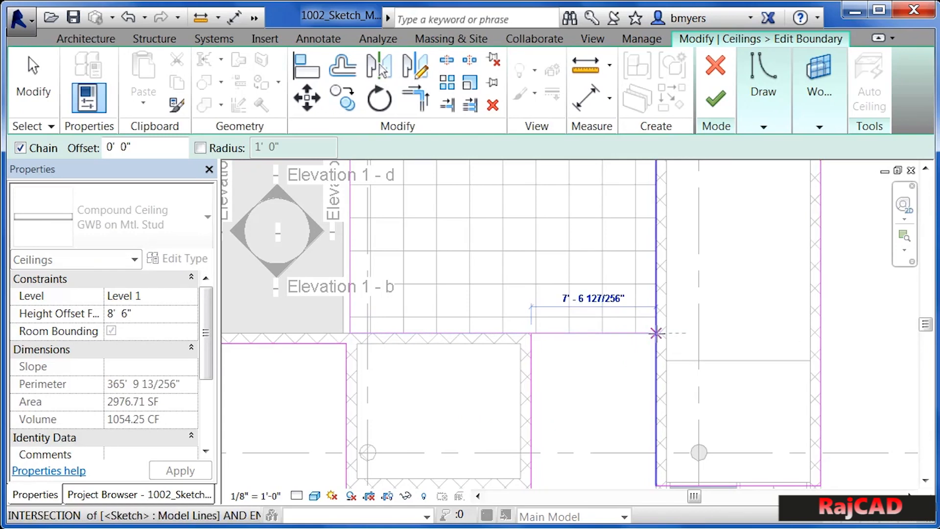
left_click(656, 333)
key("Escape")
key("Escape")
- Delete the large ceiling's three redundant boundary lines along the far, side and lower edges of the gridded alcove
scroll(541, 479, "down", 2)
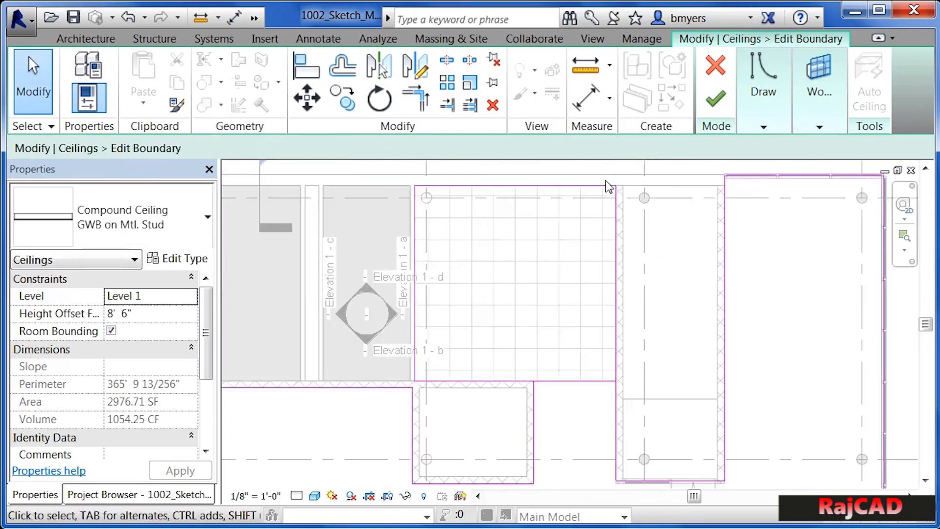
scroll(609, 186, "up", 1)
left_click(598, 188)
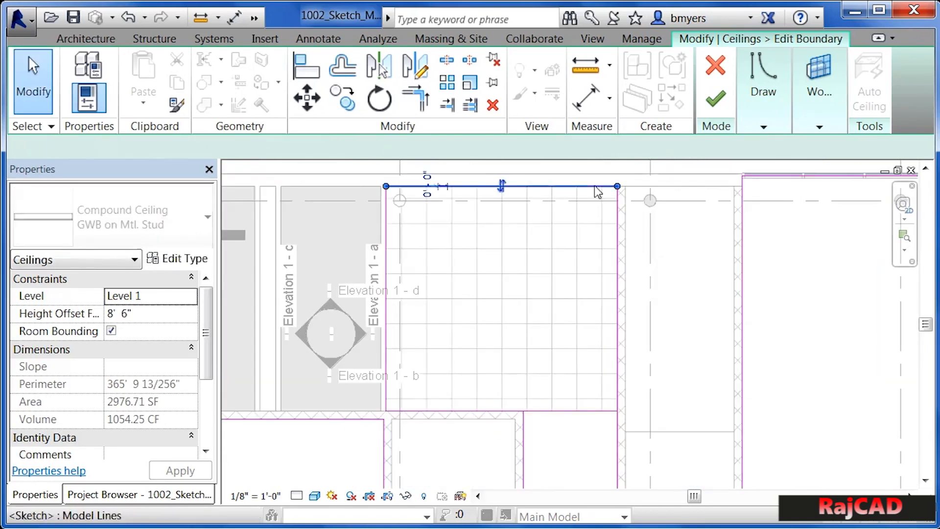
key("Delete")
left_click(386, 213)
key("Delete")
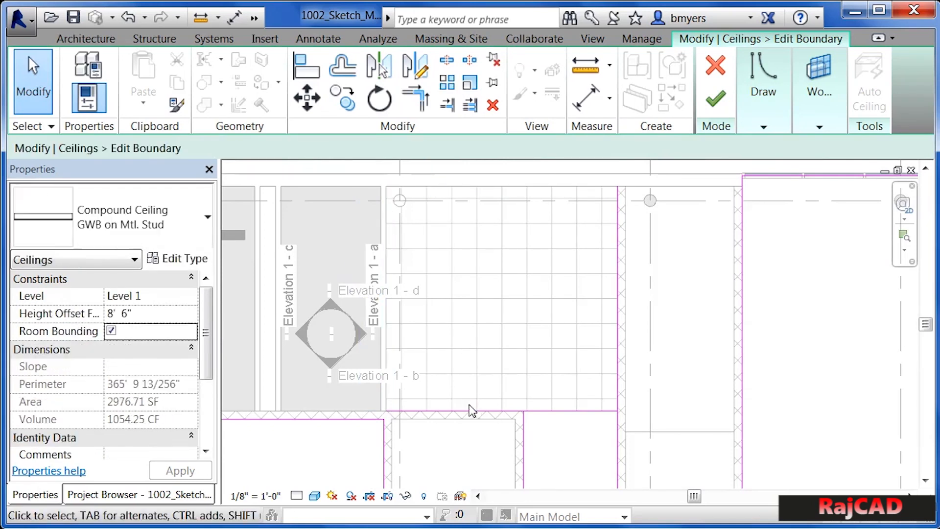
left_click(470, 411)
key("Delete")
- Shorten the boundary line along the opposite masonry wall to the end of the new straight line and finish the boundary edit
left_click(618, 211)
left_click_drag(617, 186, 618, 411)
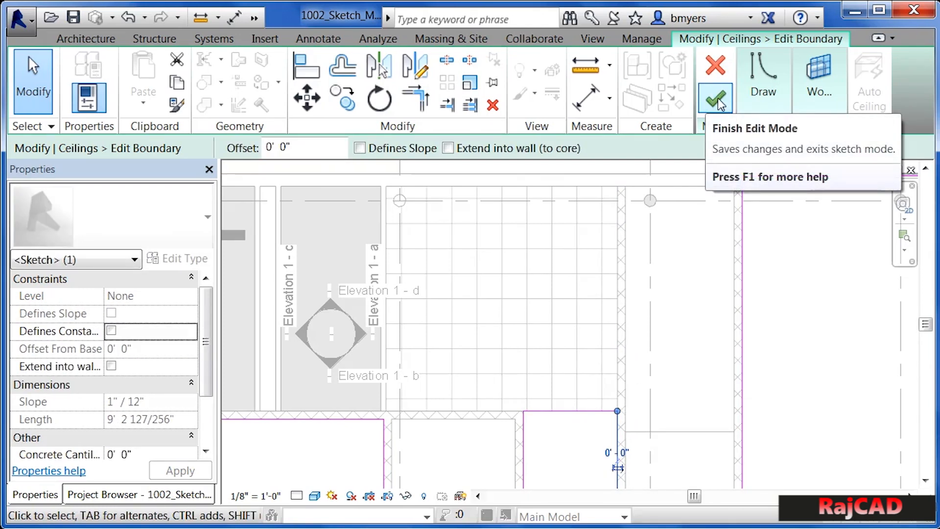
left_click(718, 100)
scroll(702, 197, "down", 3)
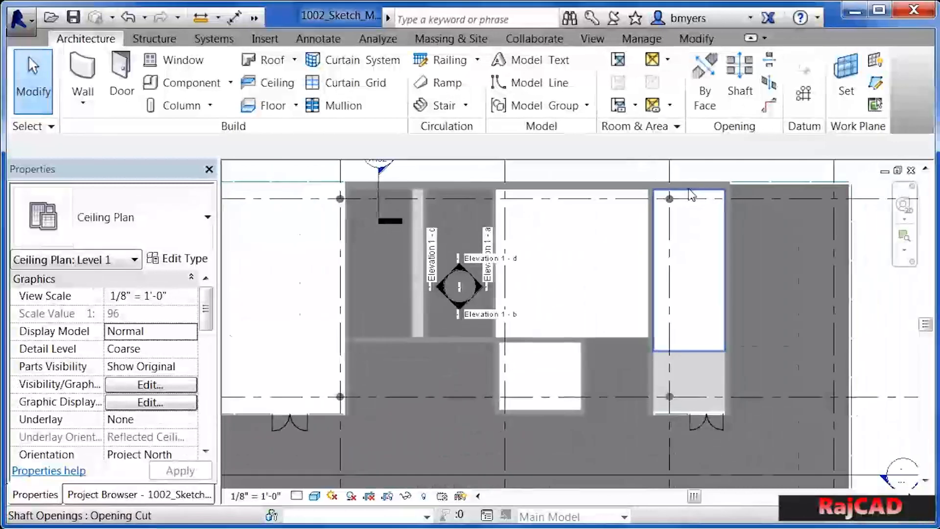
scroll(526, 254, "down", 1)
scroll(572, 347, "up", 1)
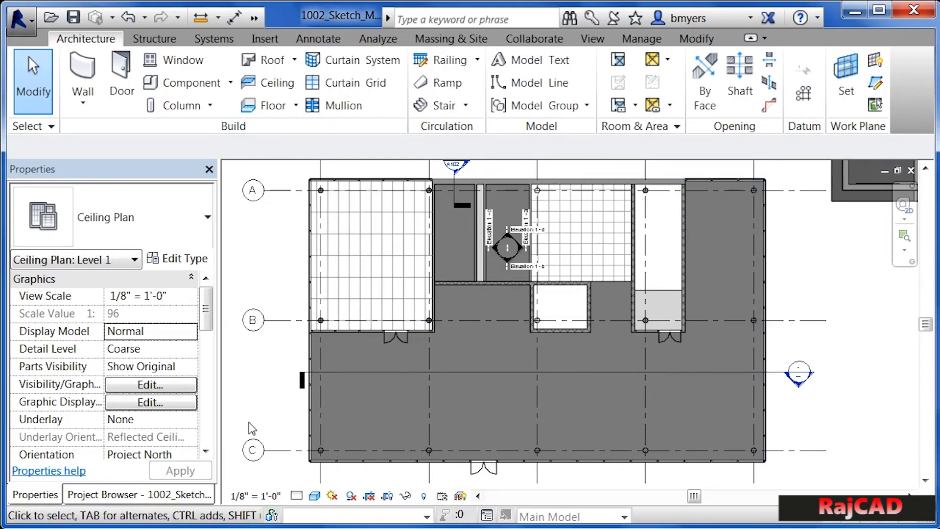
- Open the section cut lengthwise through the building between grids B and C and set its visual style to Shaded
double_click(799, 369)
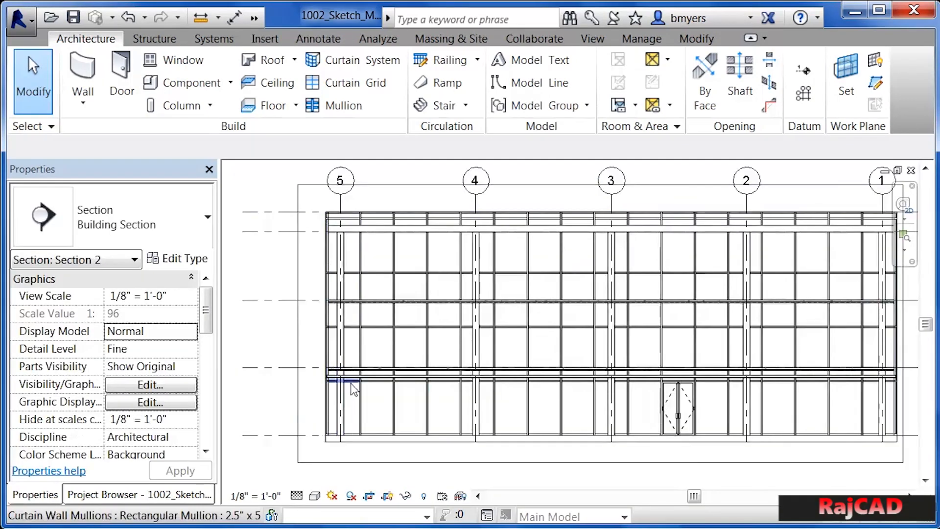
scroll(354, 389, "up", 2)
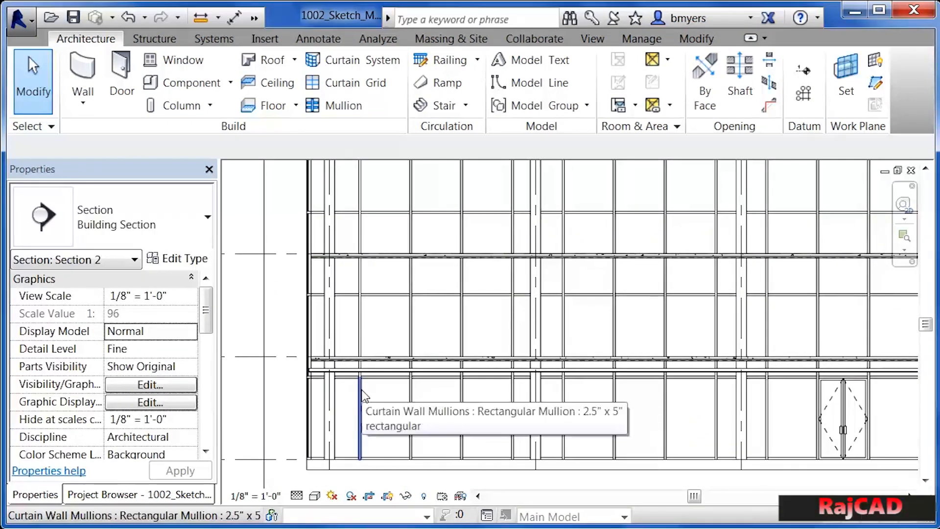
left_click(315, 497)
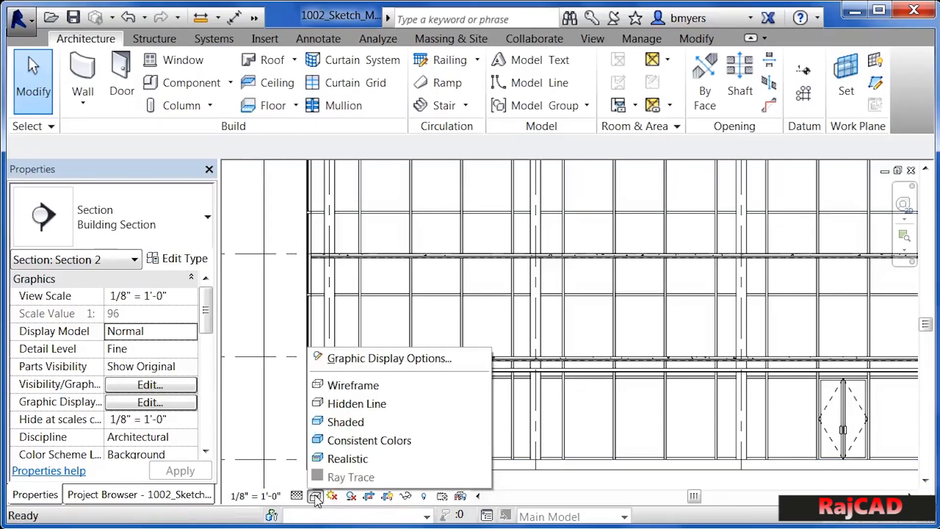
left_click(345, 423)
scroll(347, 411, "up", 5)
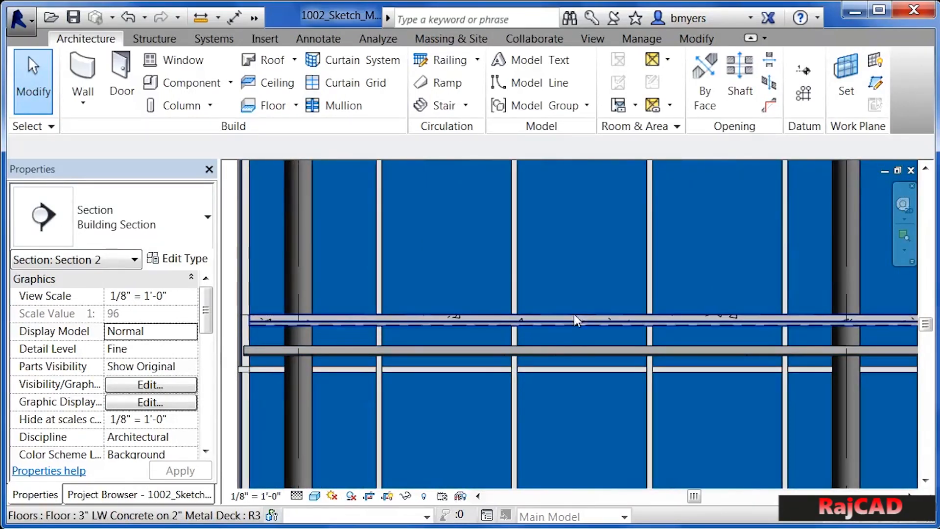
scroll(564, 341, "down", 5)
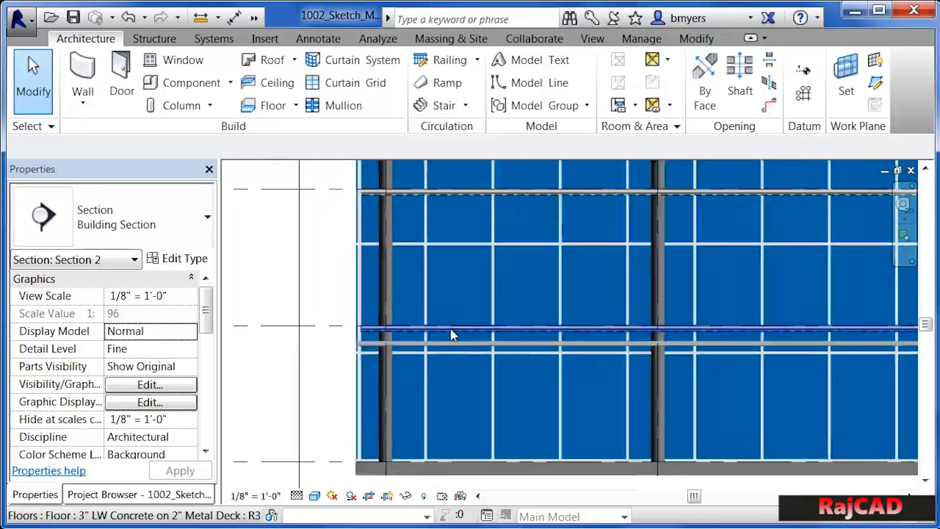
scroll(401, 436, "down", 3)
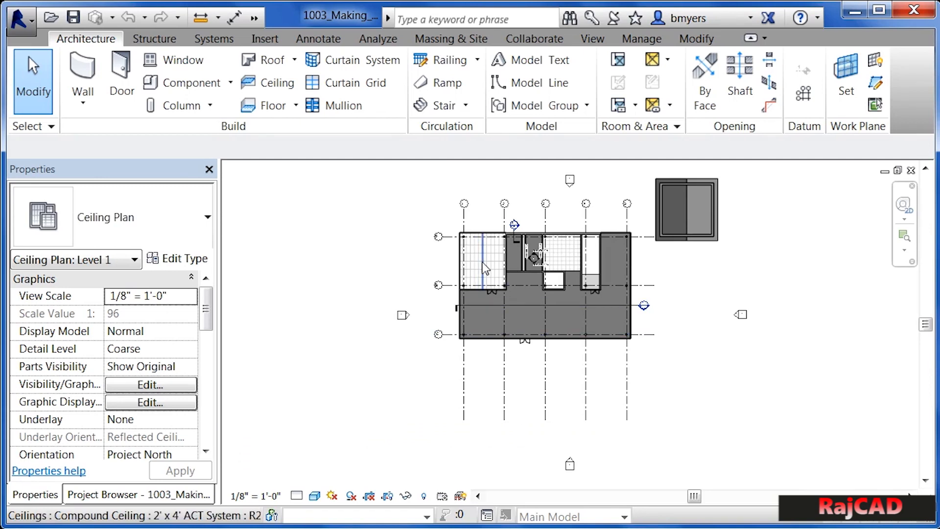
- Examine the layer structure of the 2' x 4' ACT System ceiling type used between grids 1 and 2 in the Level 1 ceiling plan
scroll(487, 249, "up", 4)
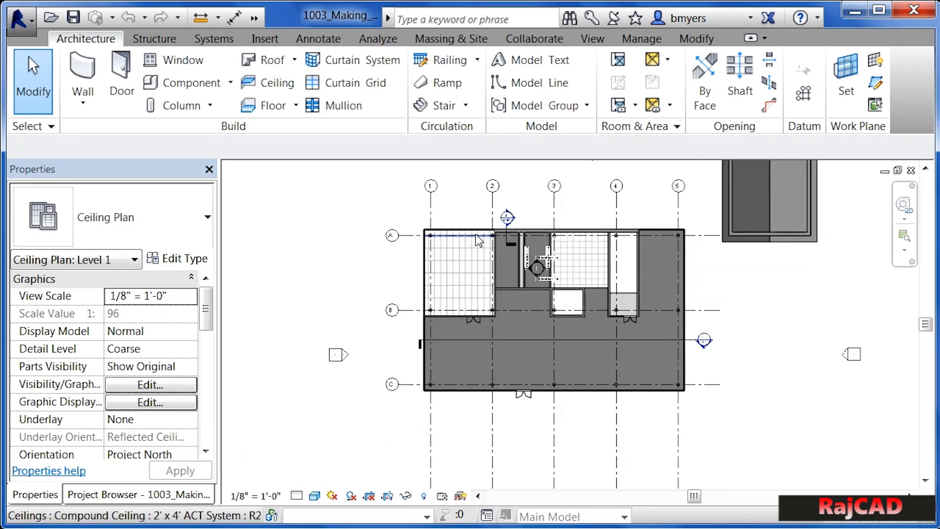
scroll(477, 235, "up", 3)
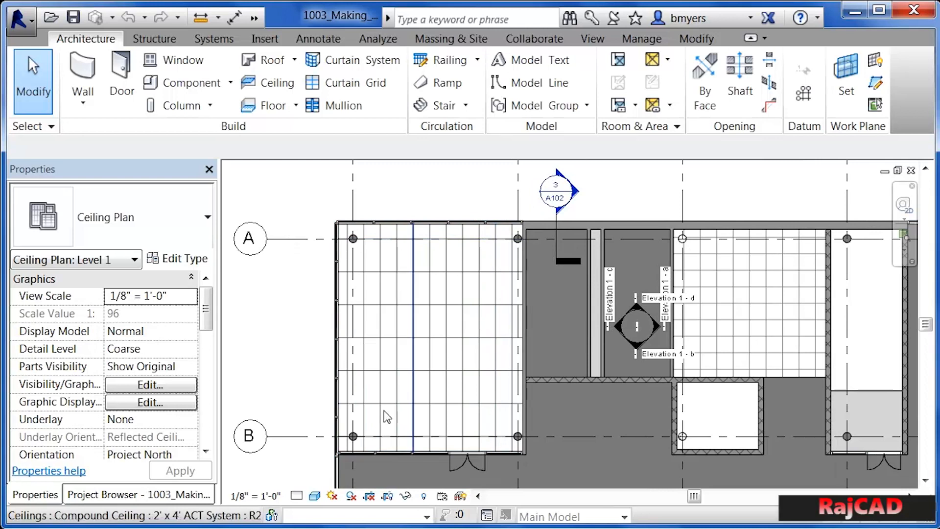
left_click(127, 496)
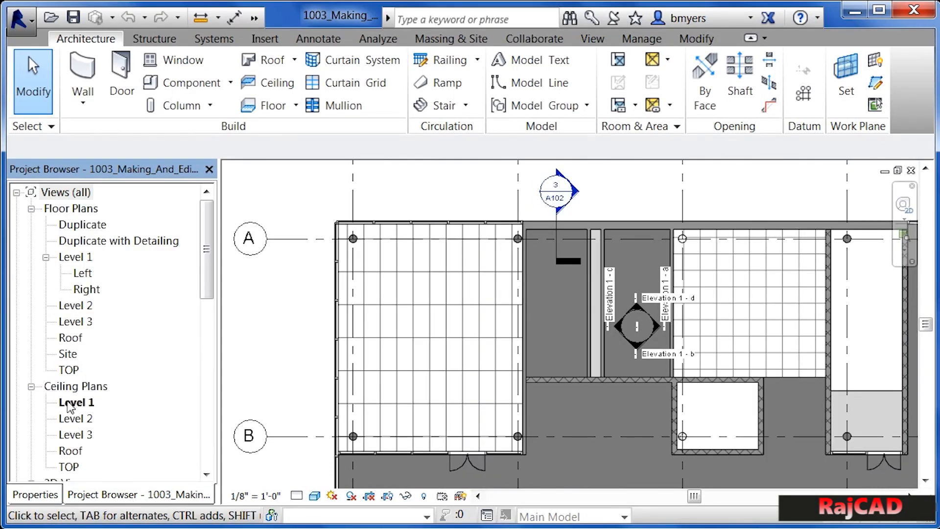
left_click(453, 274)
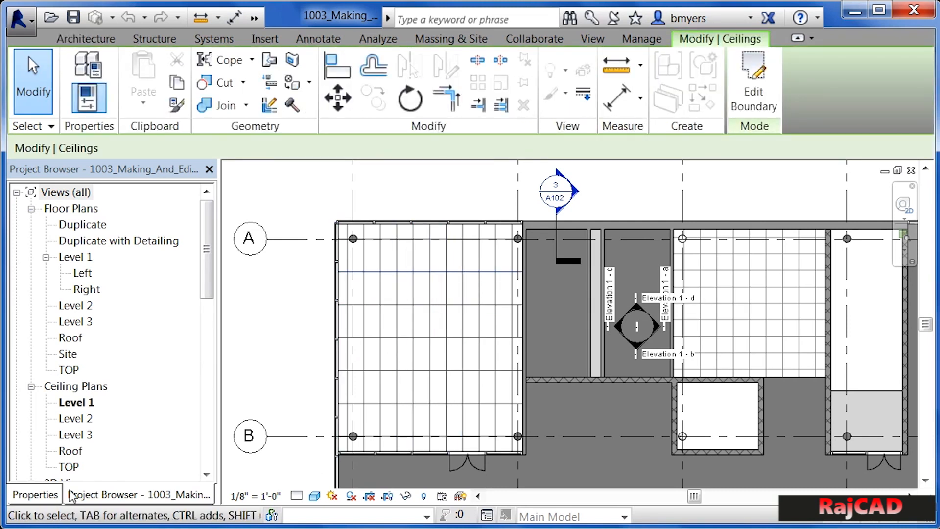
left_click(50, 497)
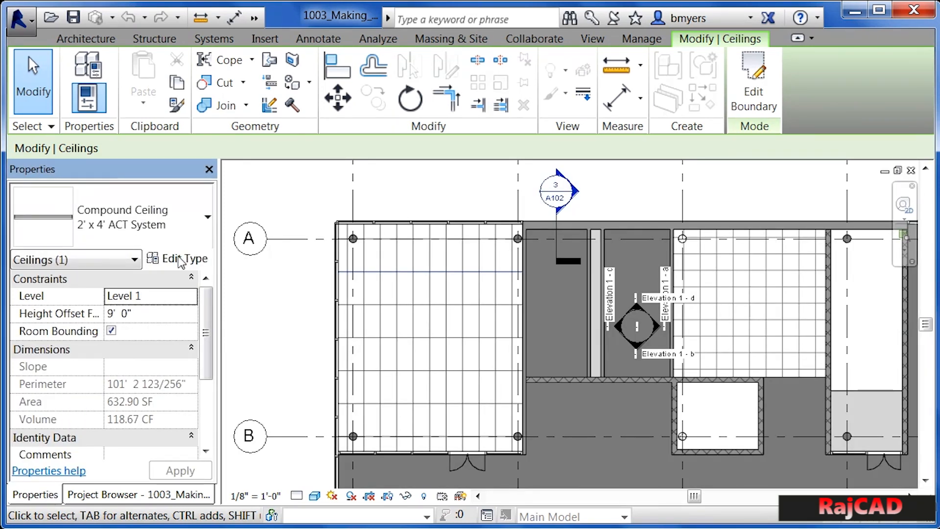
left_click(188, 265)
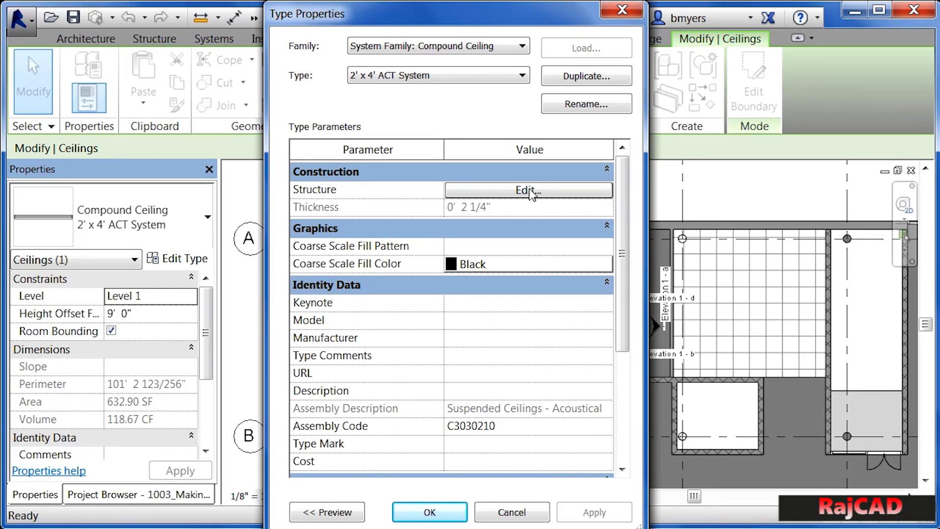
left_click(484, 190)
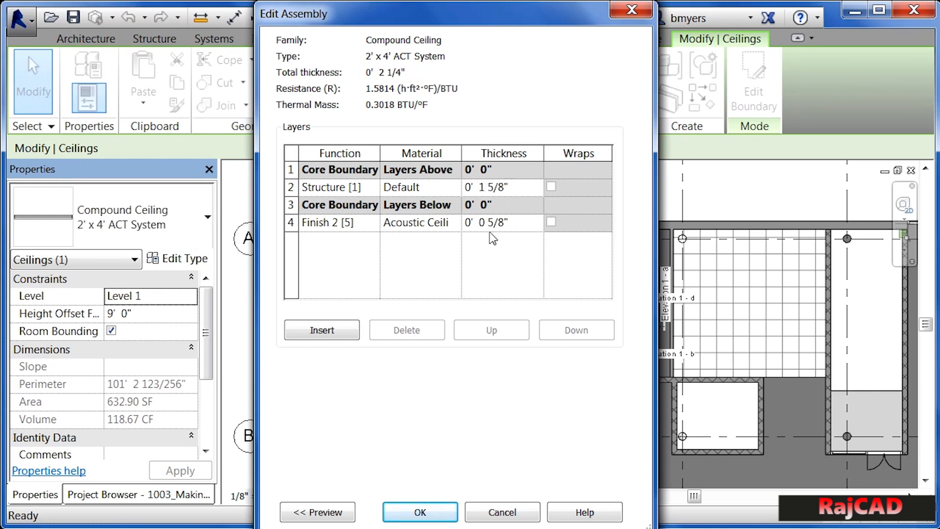
left_click(444, 513)
left_click(444, 512)
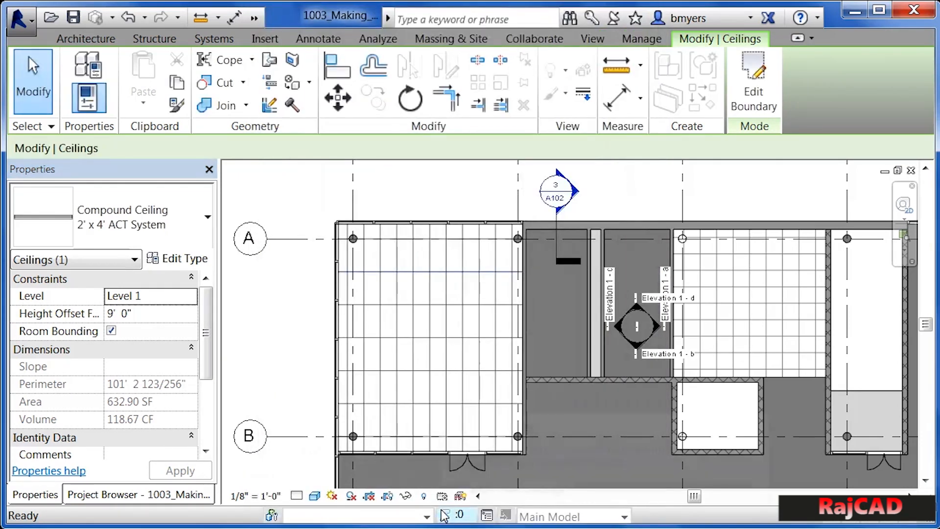
left_click(466, 190)
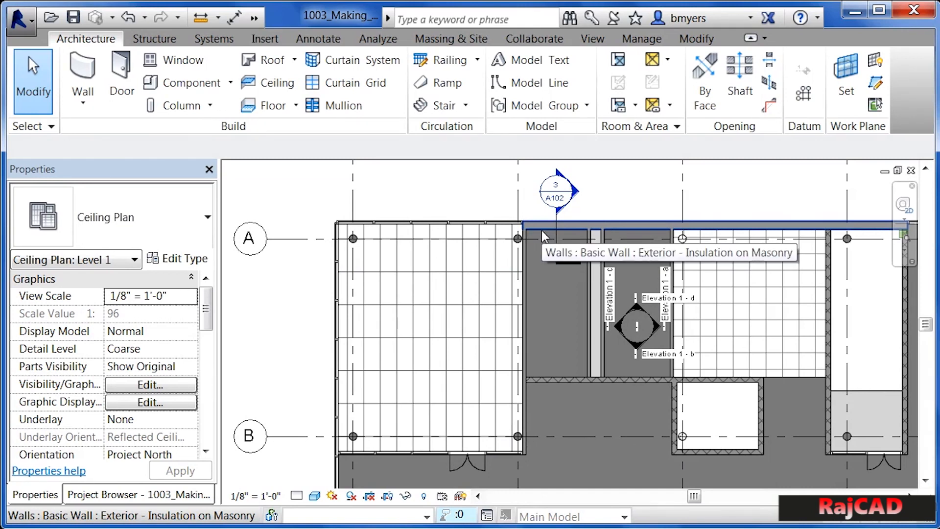
- Select the GWB on Mtl. Stud ceiling in the narrow room beside grid 2 and open its type's layer structure for editing
key("Tab")
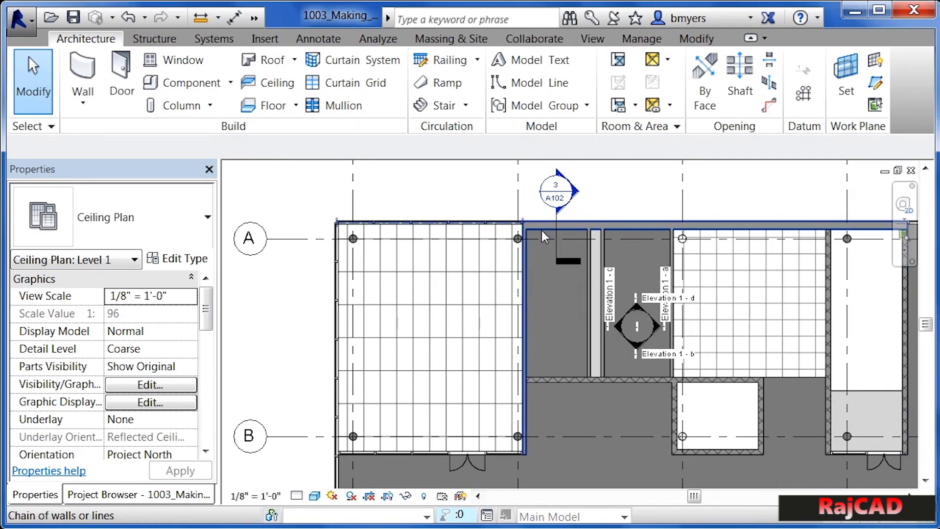
key("Tab")
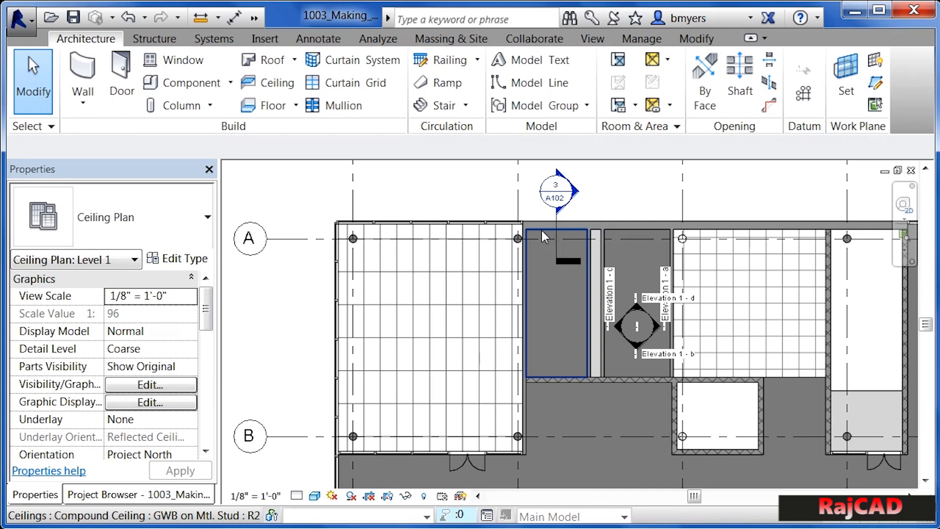
left_click(542, 230)
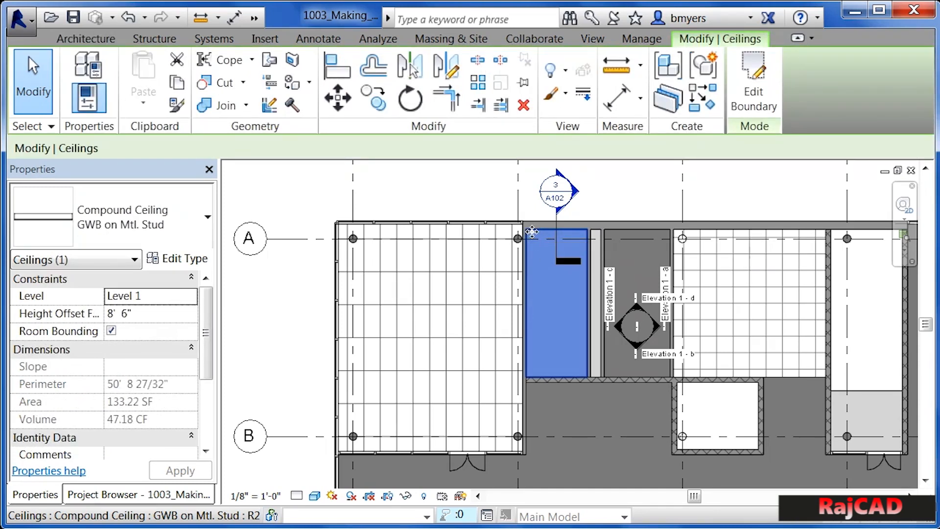
left_click(184, 262)
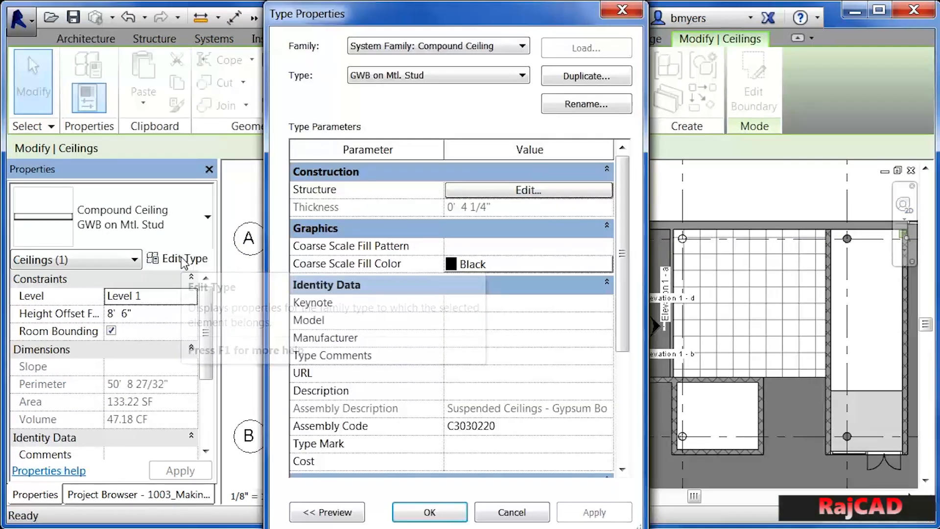
left_click(477, 190)
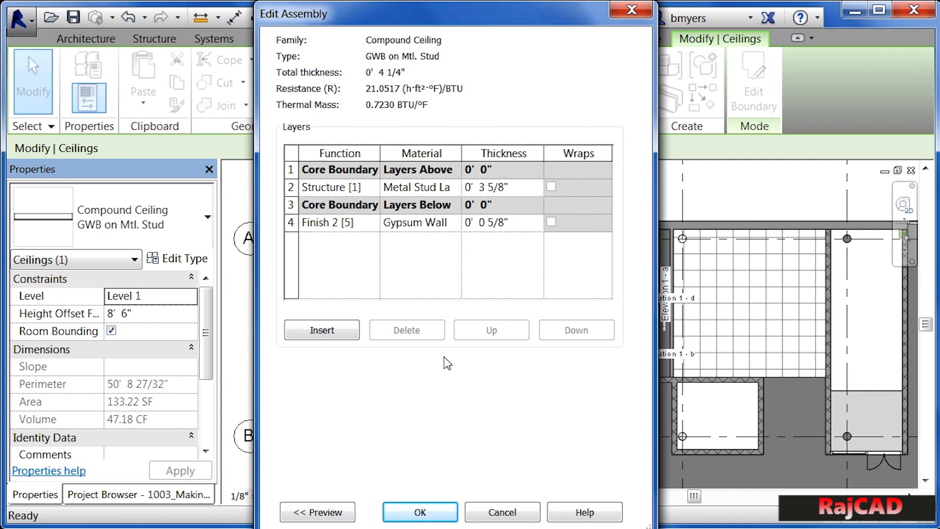
- Give the Finish 2 [5] layer's Gypsum Wall Board material the Sand - Dense drafting surface pattern and accept the ceiling type changes
left_click(290, 222)
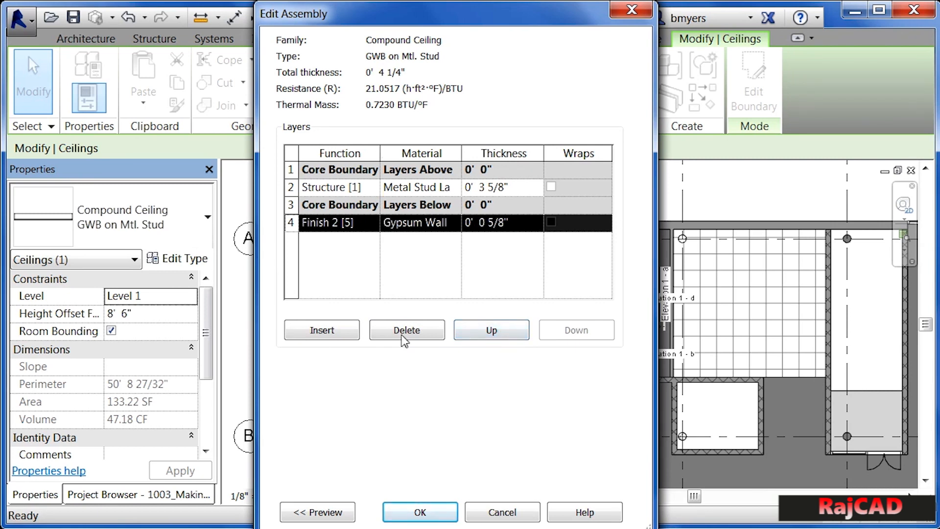
left_click_drag(550, 19, 387, 28)
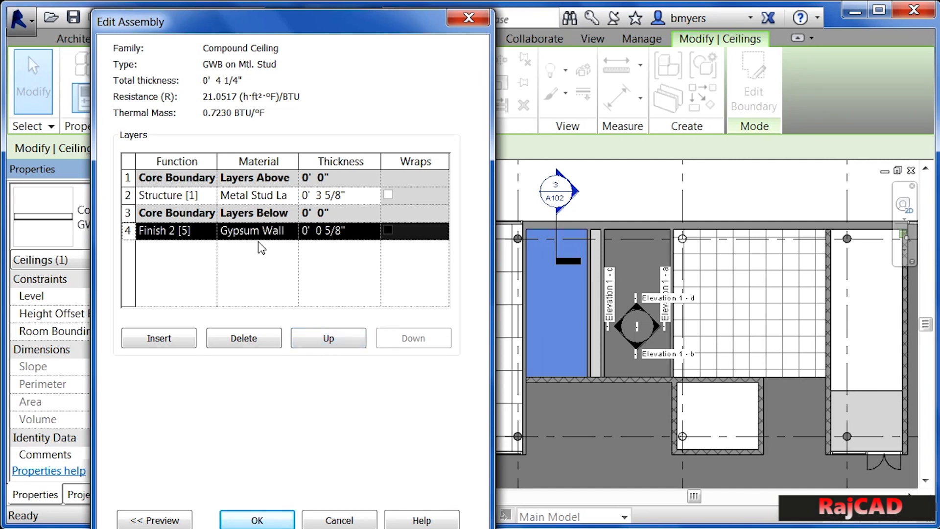
left_click(269, 232)
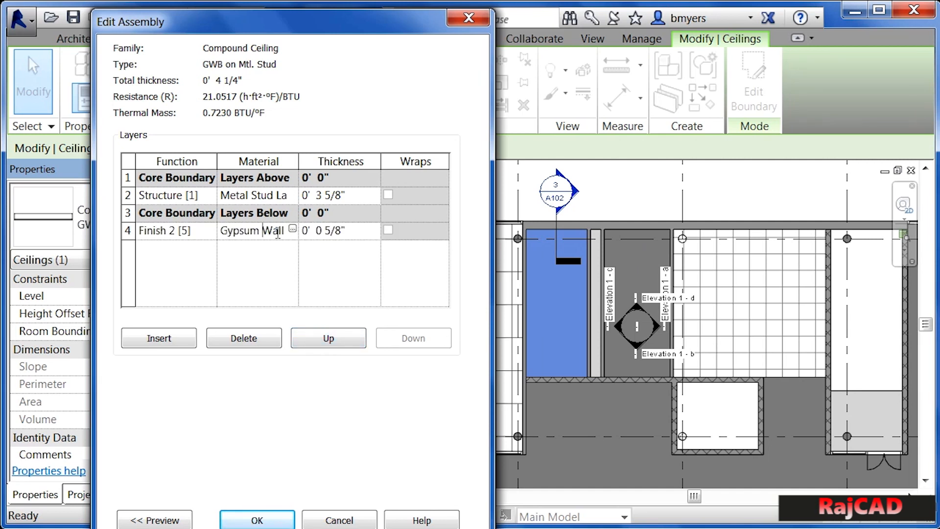
left_click(293, 229)
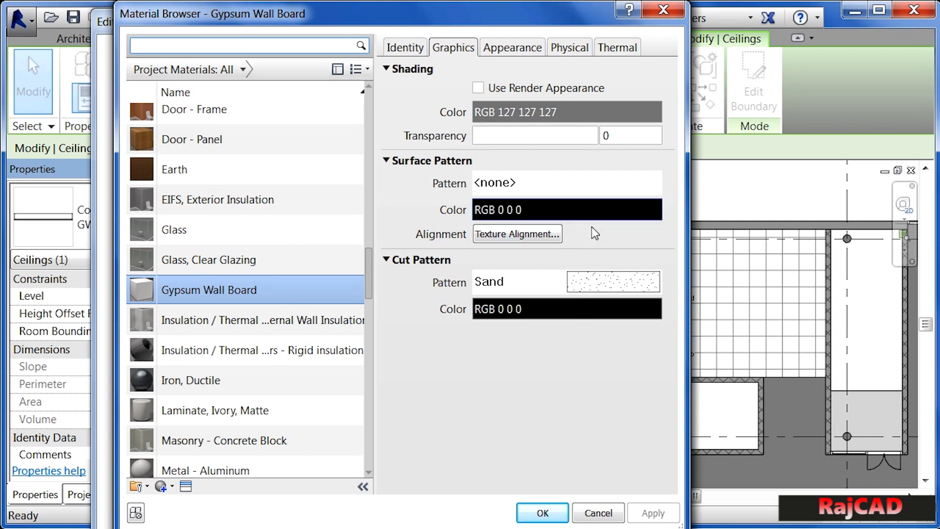
left_click(546, 188)
left_click_drag(479, 169, 491, 273)
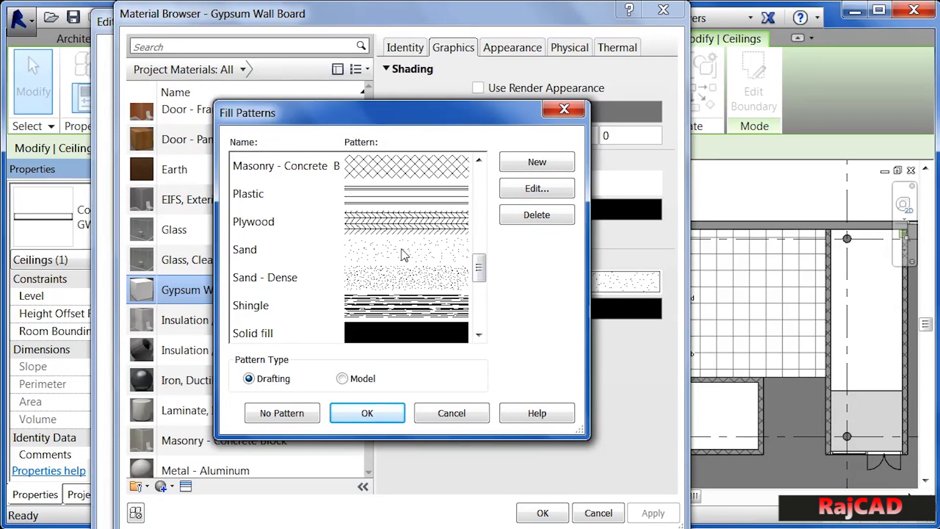
left_click(281, 283)
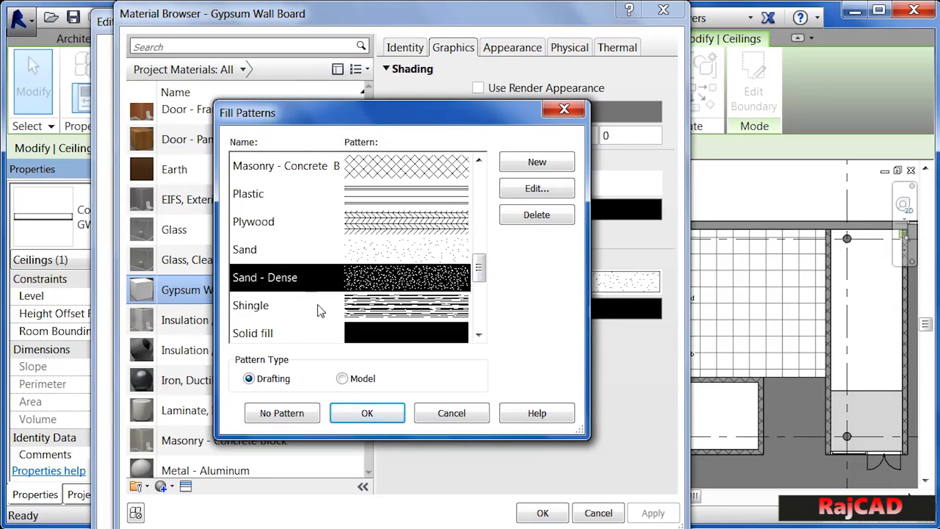
left_click(366, 414)
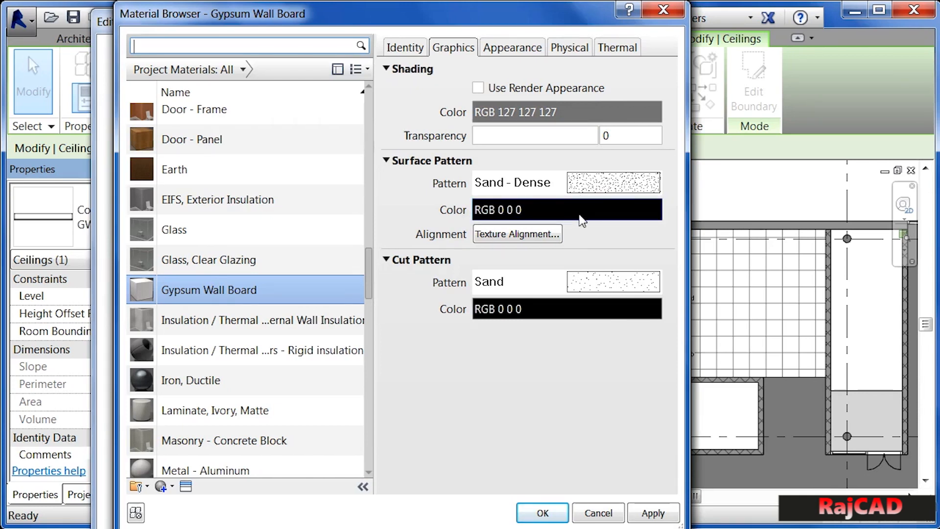
left_click(542, 514)
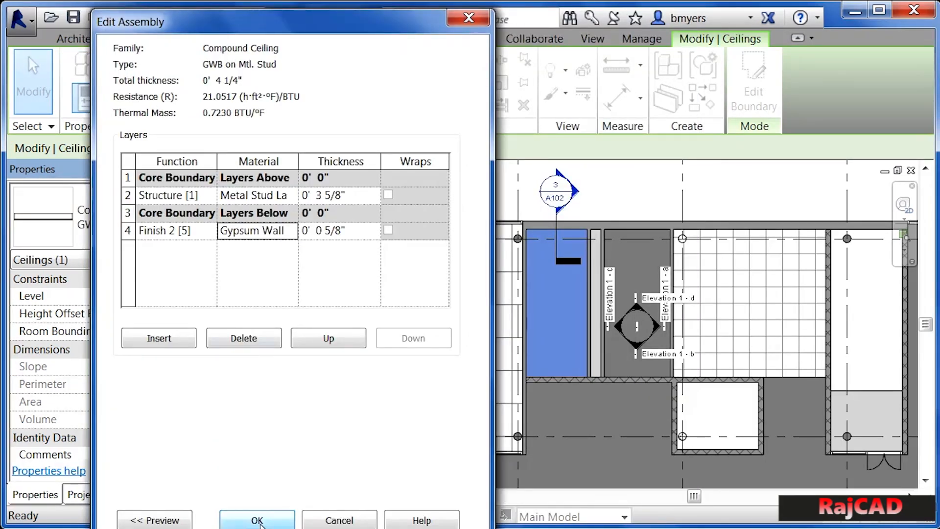
left_click(260, 522)
left_click(260, 519)
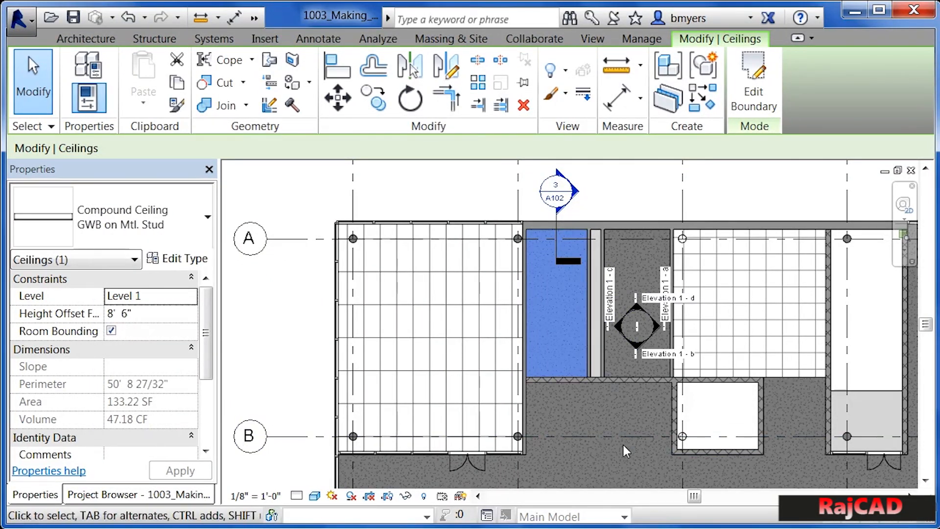
- Set the Level 1 ceiling plan's visual style to Hidden Line and deselect the GWB ceiling
left_click(315, 495)
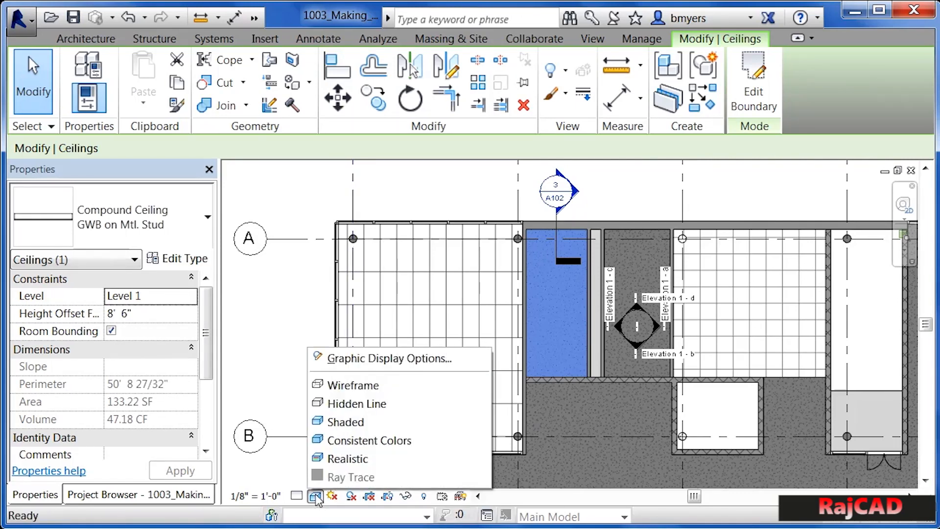
left_click(343, 404)
scroll(604, 477, "up", 5)
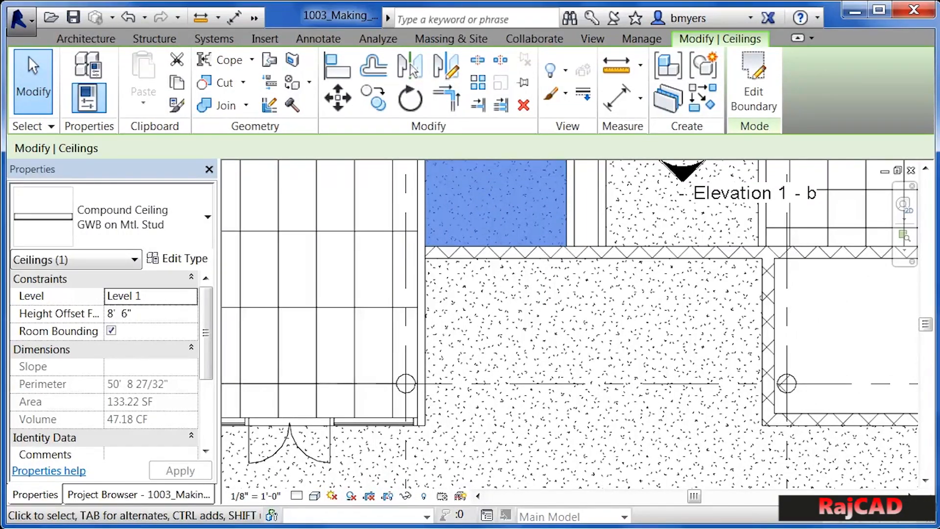
scroll(587, 473, "down", 5)
scroll(511, 326, "down", 2)
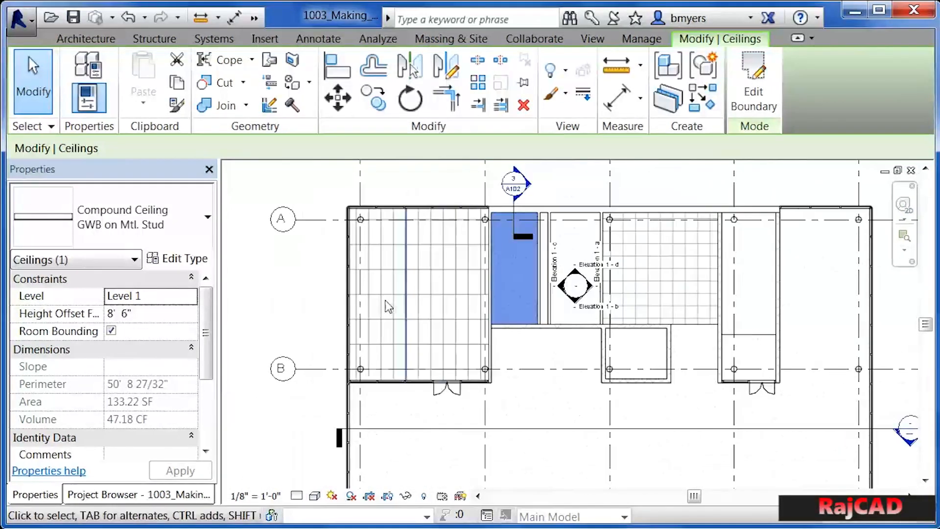
left_click(515, 410)
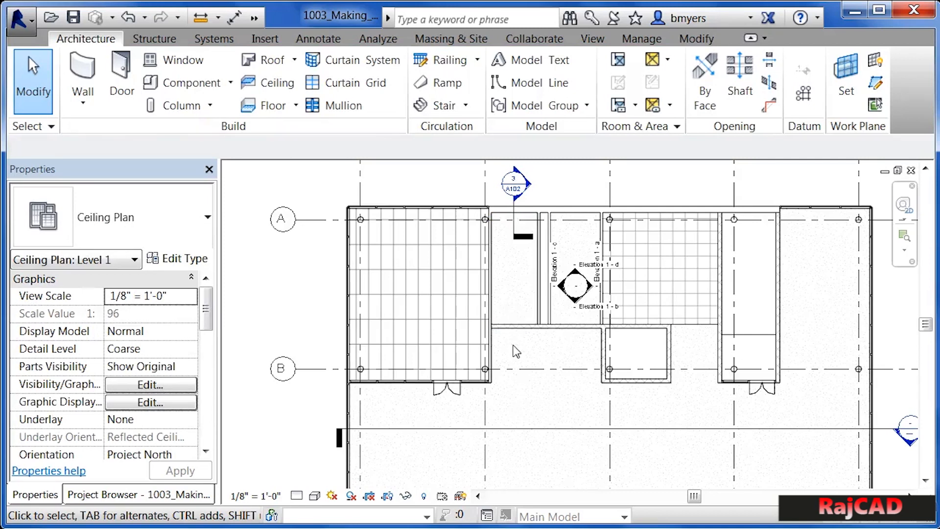
- Select the 2' x 4' ACT System ceiling between grids 1 and 2 and open its type's layer structure
left_click(441, 250)
left_click(181, 262)
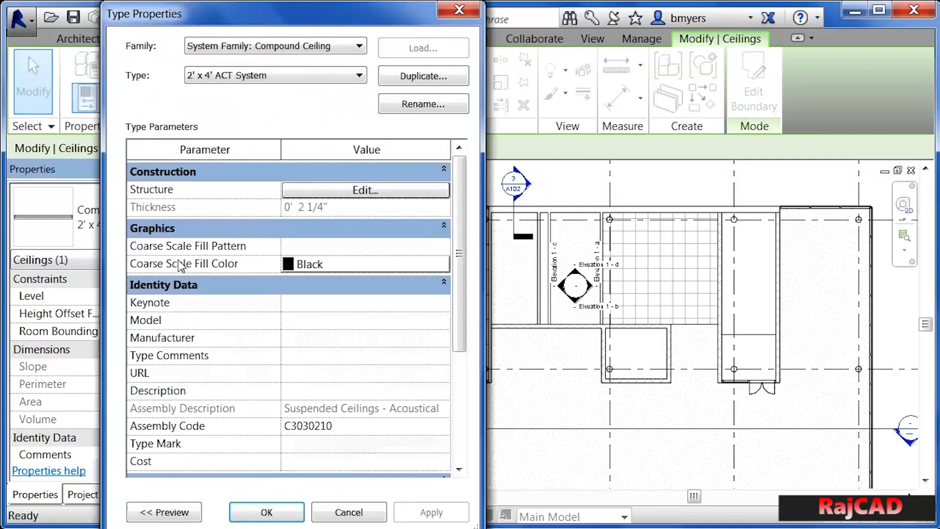
left_click(334, 192)
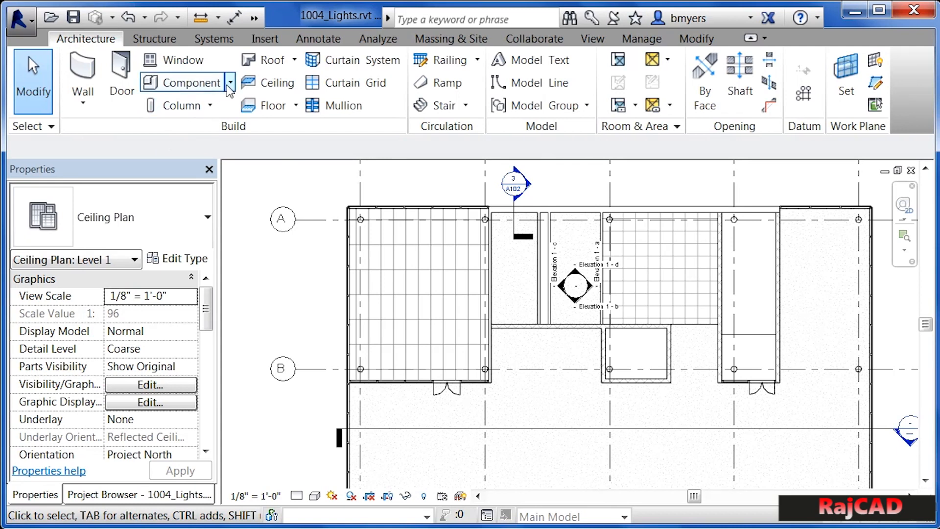
- Start placing a component in the 1004_Lights ceiling plan and look through the component types already loaded
left_click(210, 88)
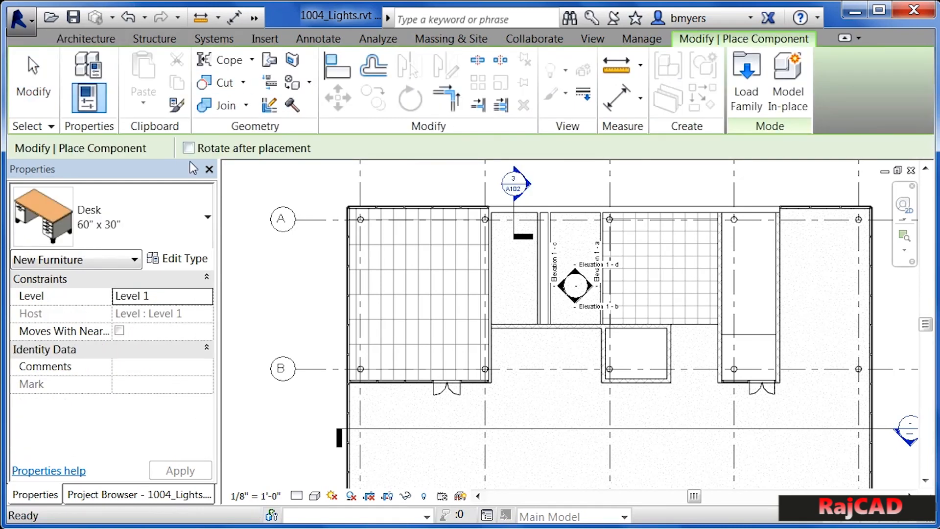
left_click(161, 215)
scroll(244, 316, "down", 1)
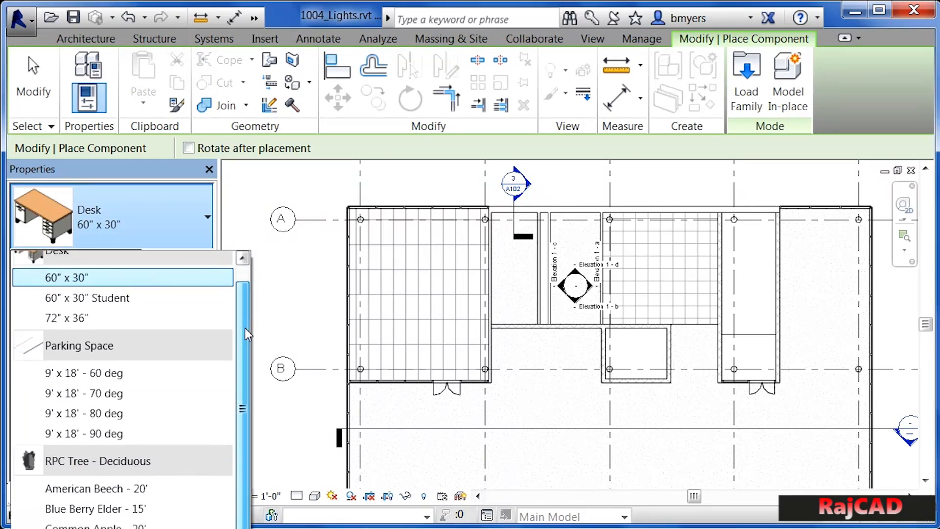
scroll(239, 294, "up", 1)
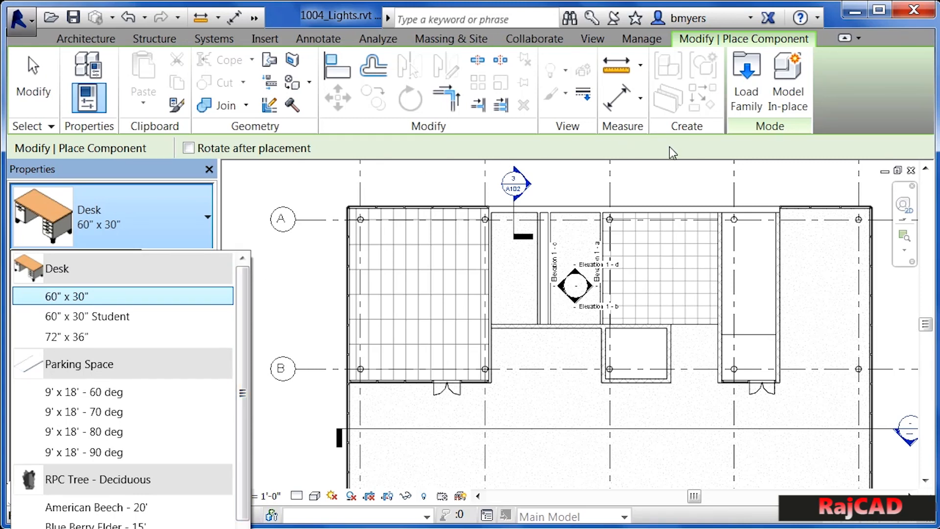
- Start loading a family and open the Lighting > Architectural > Internal folder of the US Imperial library
left_click(752, 94)
left_click(751, 94)
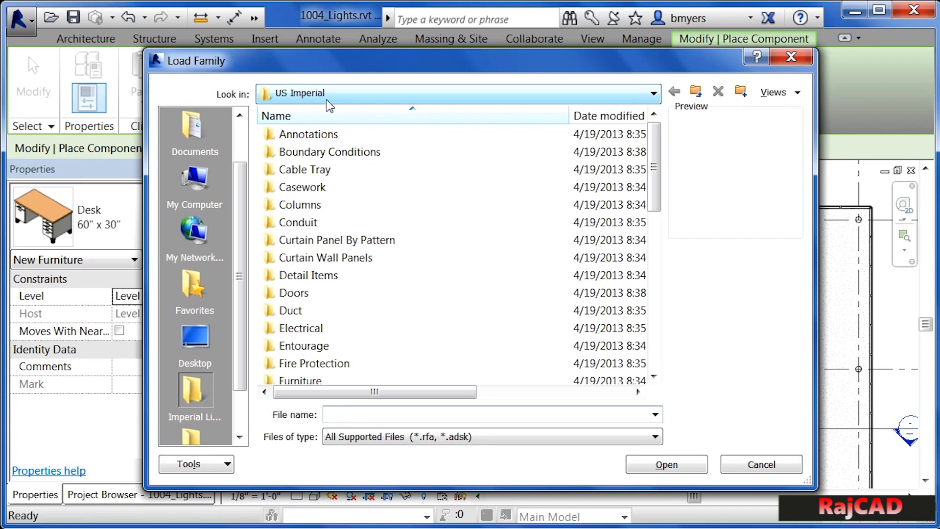
left_click_drag(655, 166, 655, 211)
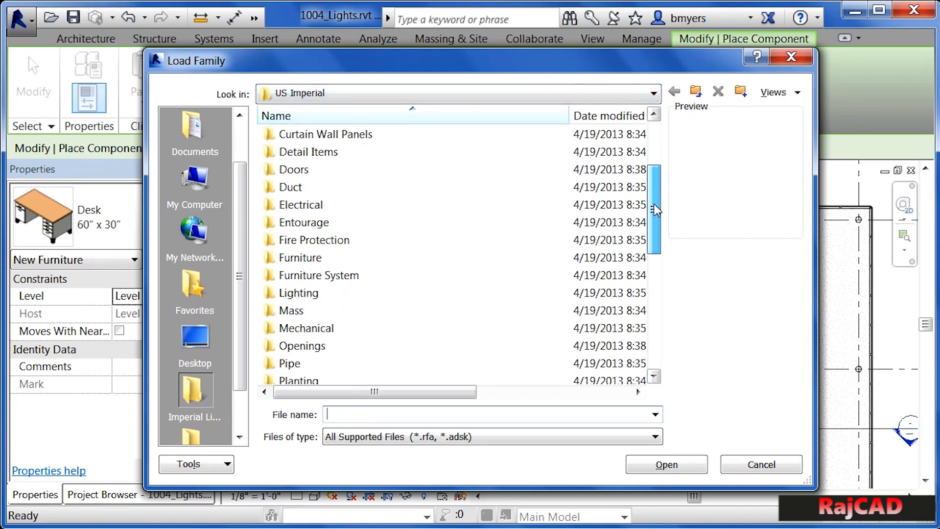
double_click(299, 293)
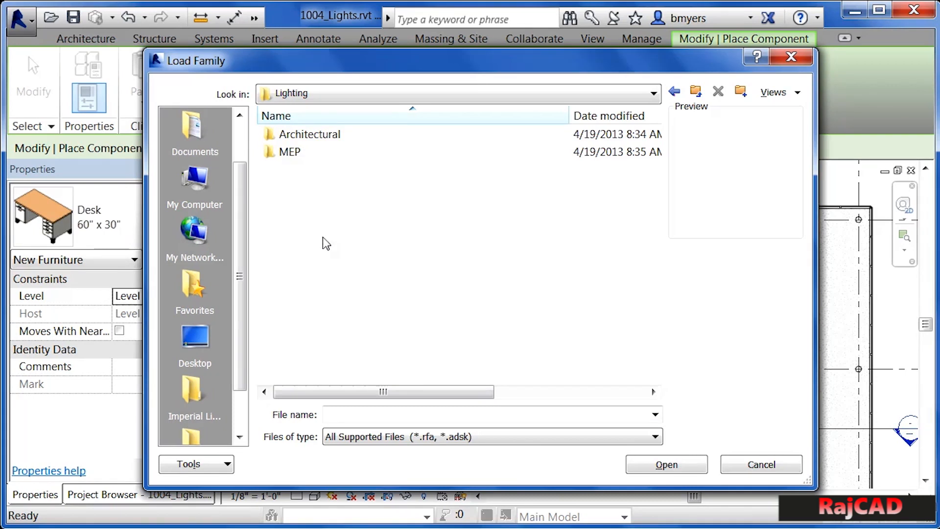
double_click(319, 143)
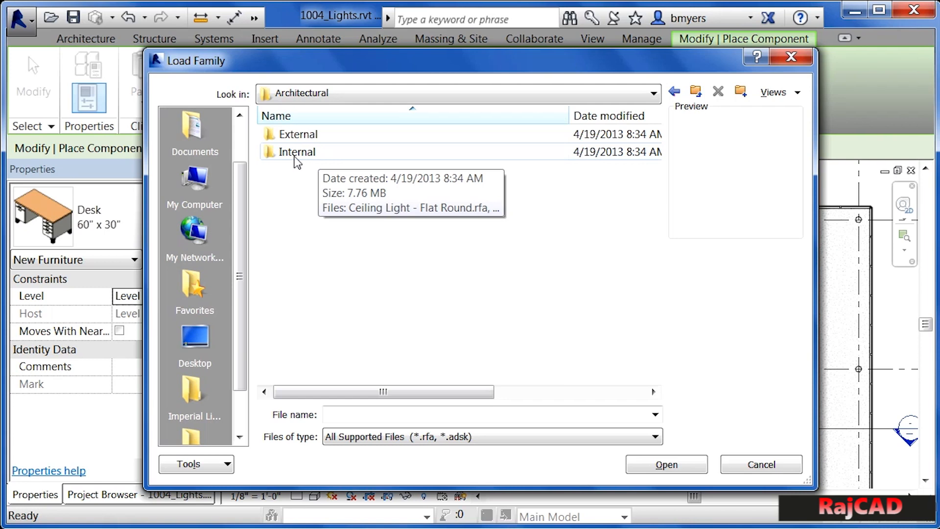
double_click(295, 155)
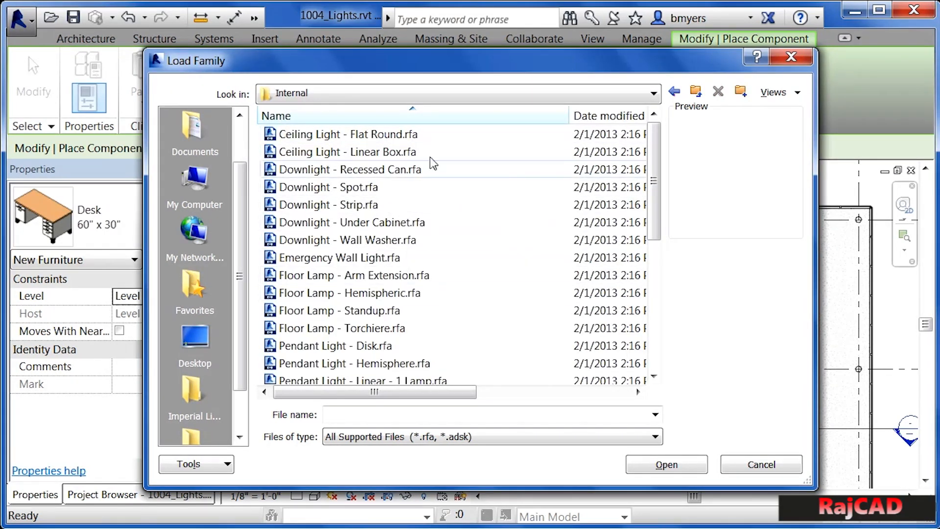
- Preview the light fixture families in the Internal folder one after another, from Ceiling Light - Flat Round to Wall Lamp - Bracket
left_click(360, 139)
key("Down")
key("Down")
key("Down")
key("Down")
key("Down")
key("Down")
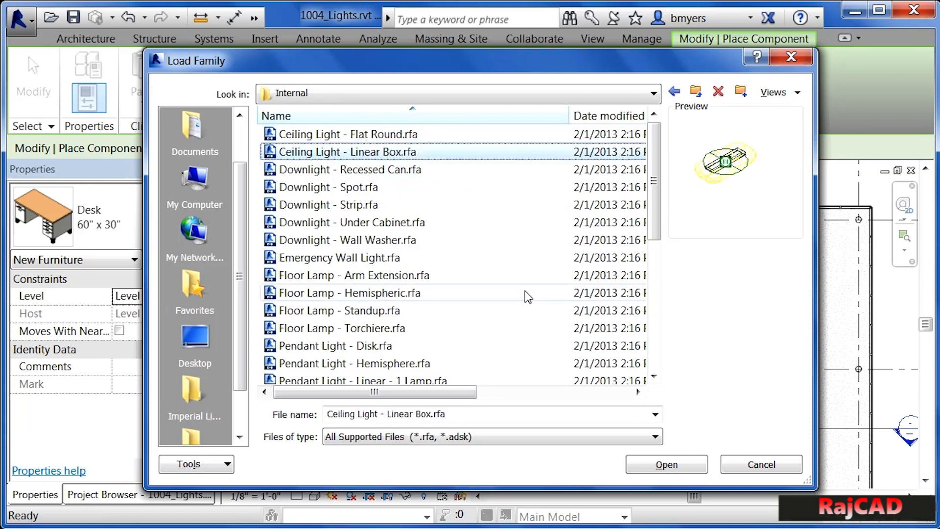
key("Down")
key("Down")
key("Down")
key("Down")
key("Down")
key("Down")
key("Down")
key("Down")
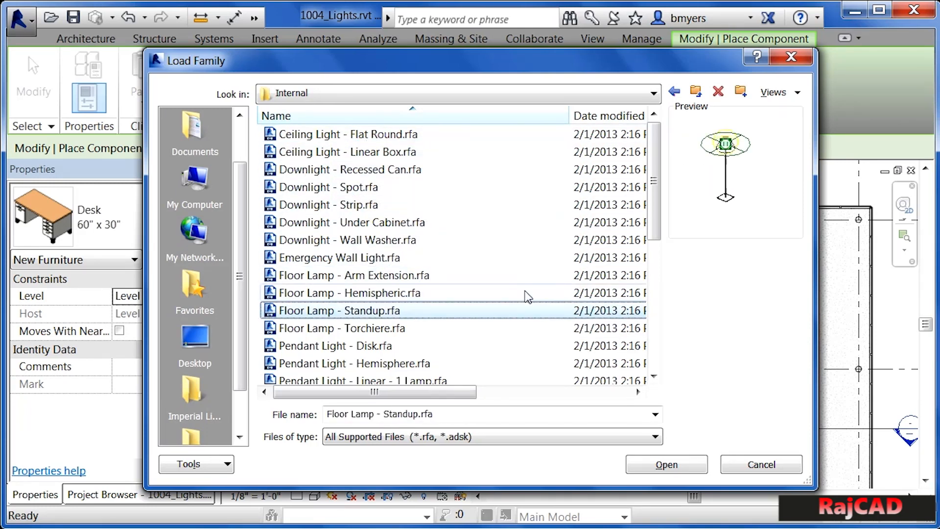
key("Down")
key("Down")
key("Down")
key("Down")
key("Down")
key("Down")
key("Down")
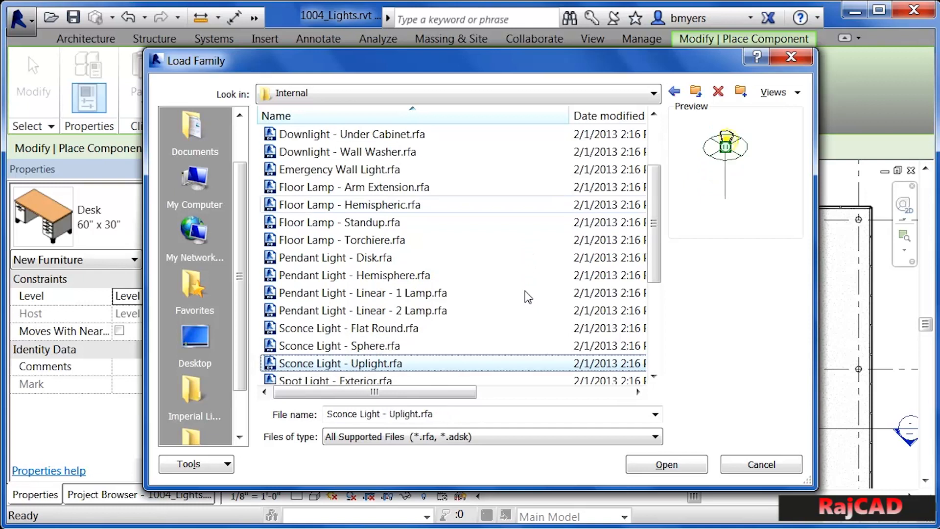
key("Down")
key("Down")
key("Down")
key("Down")
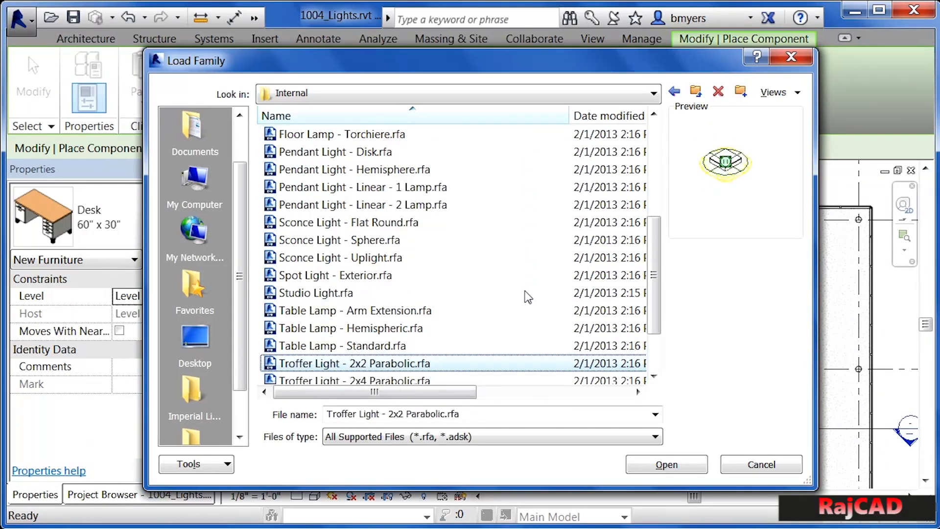
key("Down")
key("Down")
key("Down")
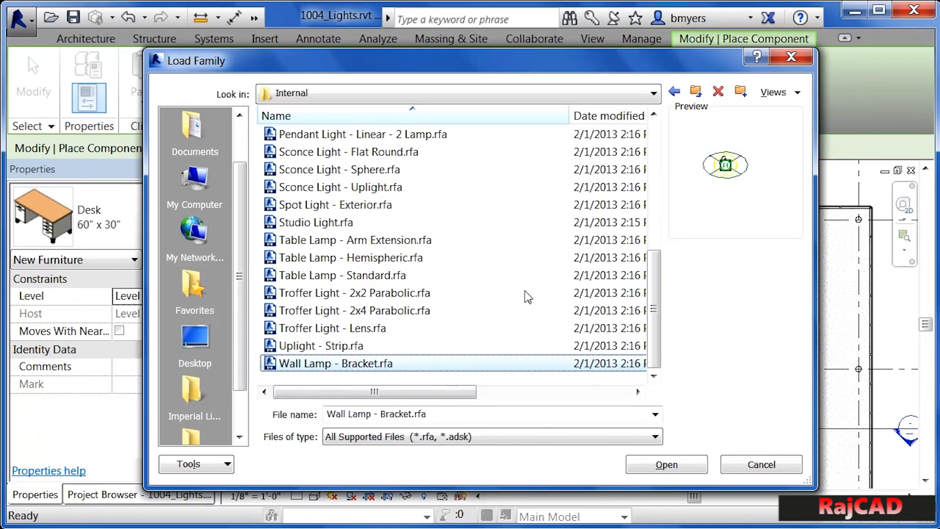
- Load the Troffer Light - 2x4 Parabolic family for placement
key("Up")
key("Up")
key("Up")
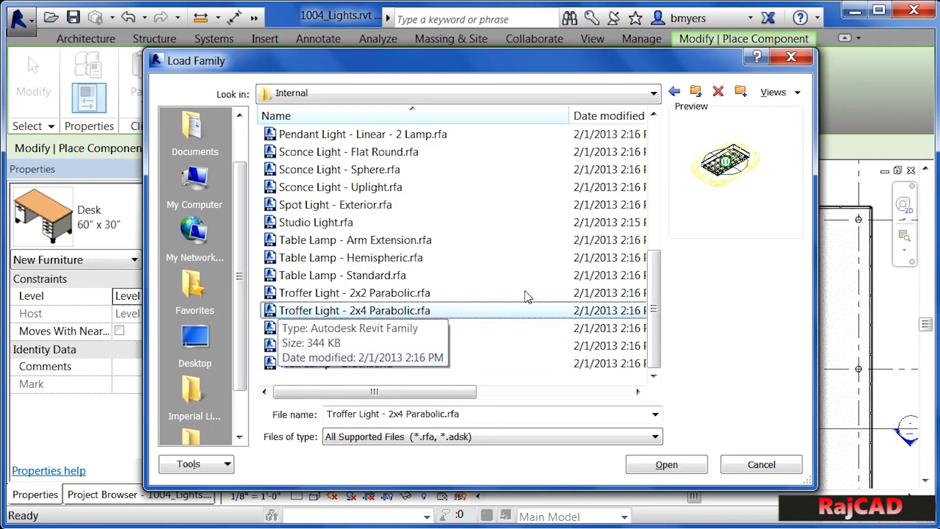
left_click(669, 464)
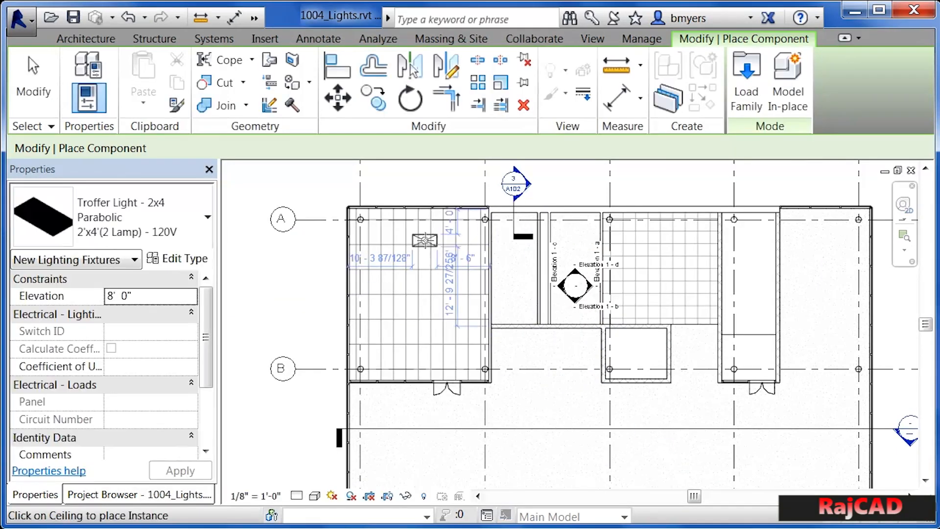
- Place one 2'x4'(2 Lamp) - 120V troffer light in the 2' x 4' ceiling grid, about 6' from the left wall and 7' from the upper wall
scroll(411, 234, "up", 1)
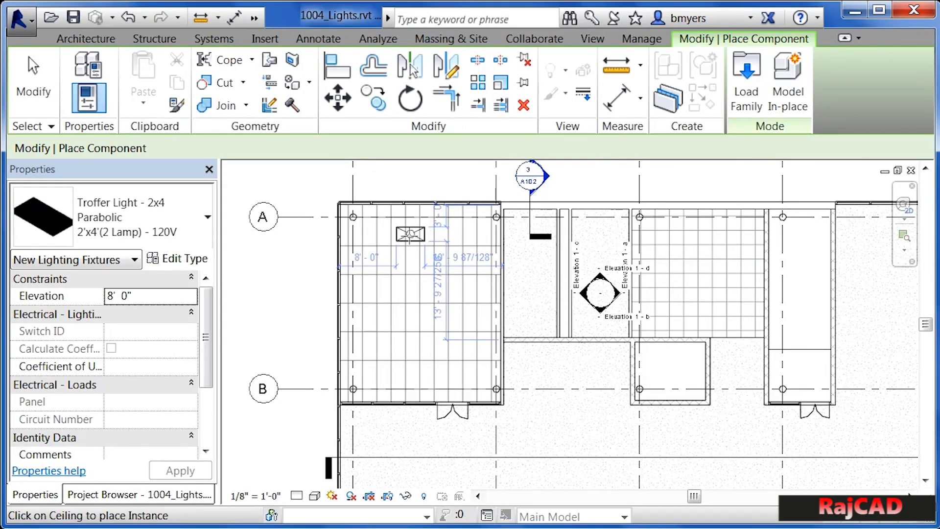
scroll(411, 234, "up", 1)
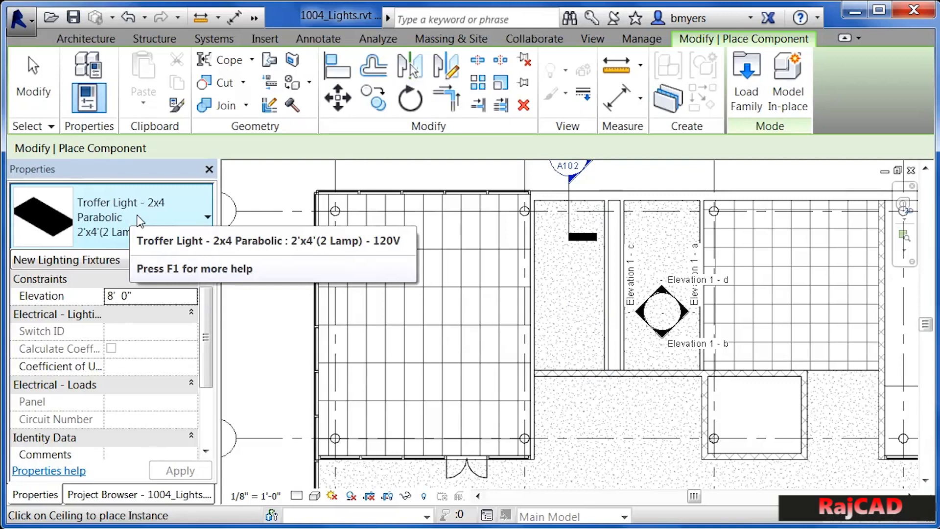
scroll(368, 211, "up", 2)
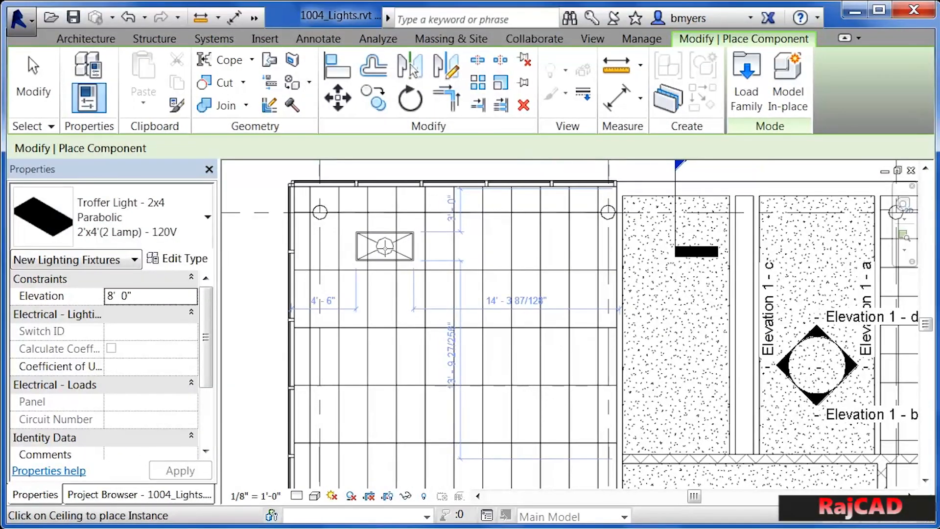
scroll(382, 246, "up", 1)
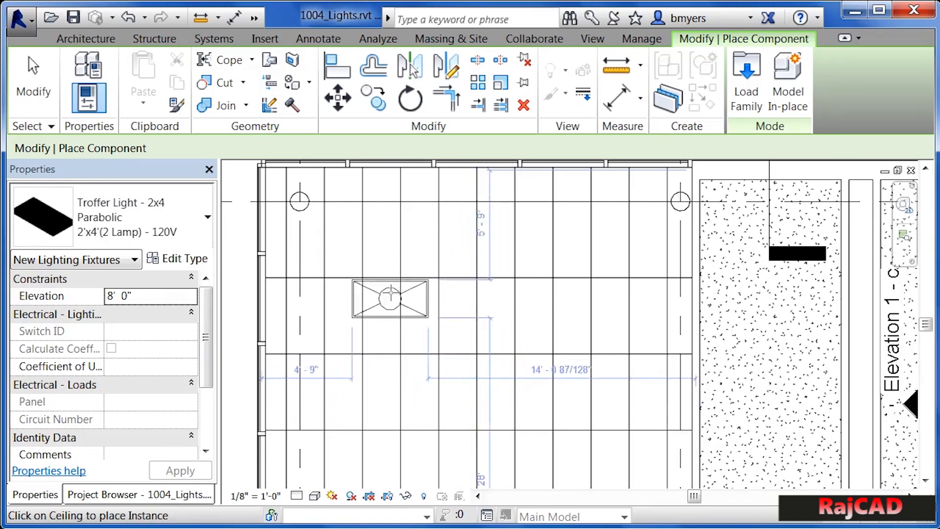
left_click(368, 324)
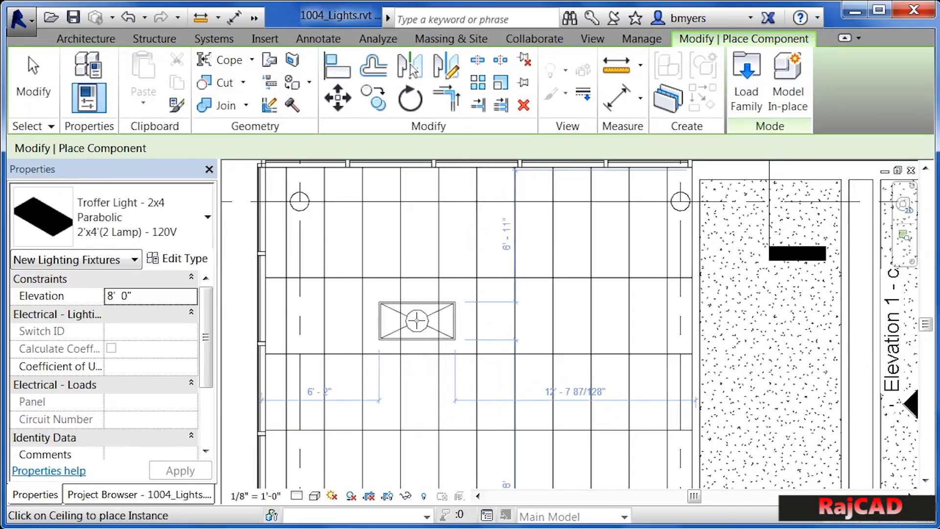
left_click(417, 321)
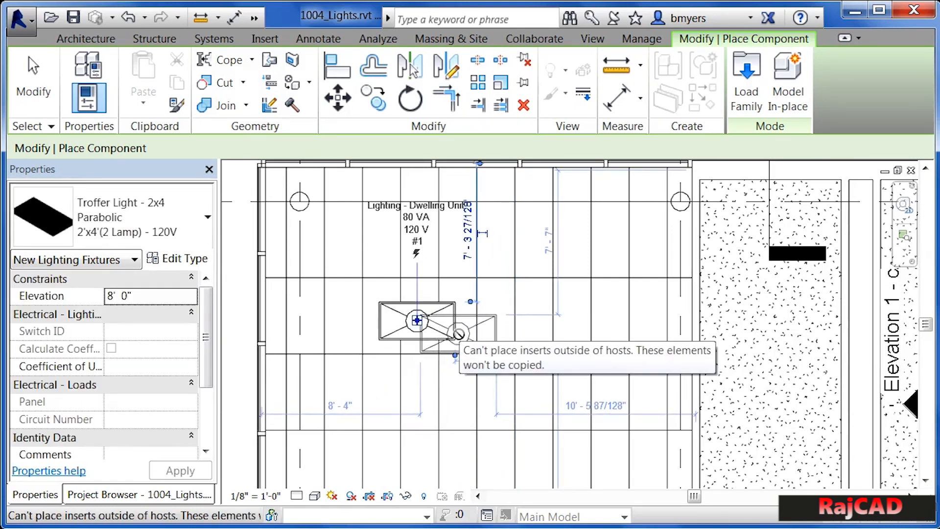
key("Escape")
key("Escape")
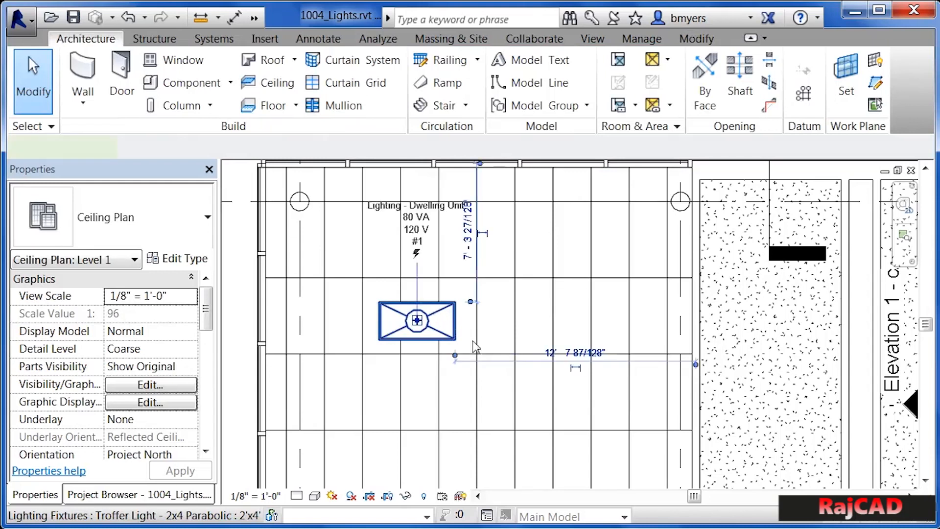
- Rotate the placed troffer light by 90 degrees about its center
left_click(473, 347)
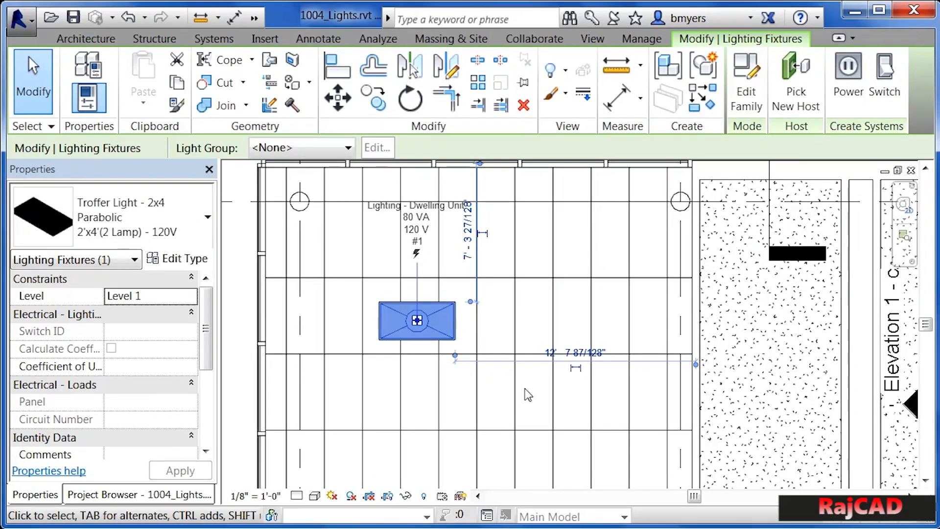
left_click(411, 99)
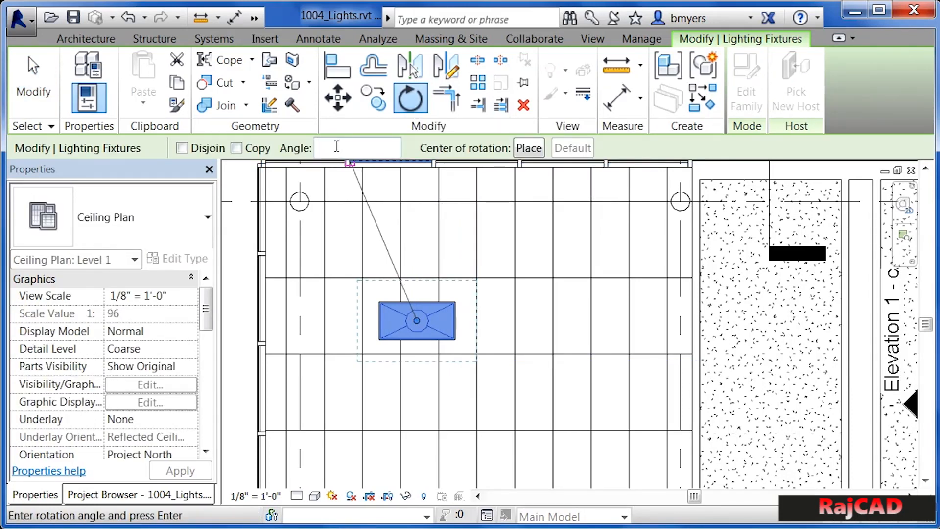
type("90")
key("Return")
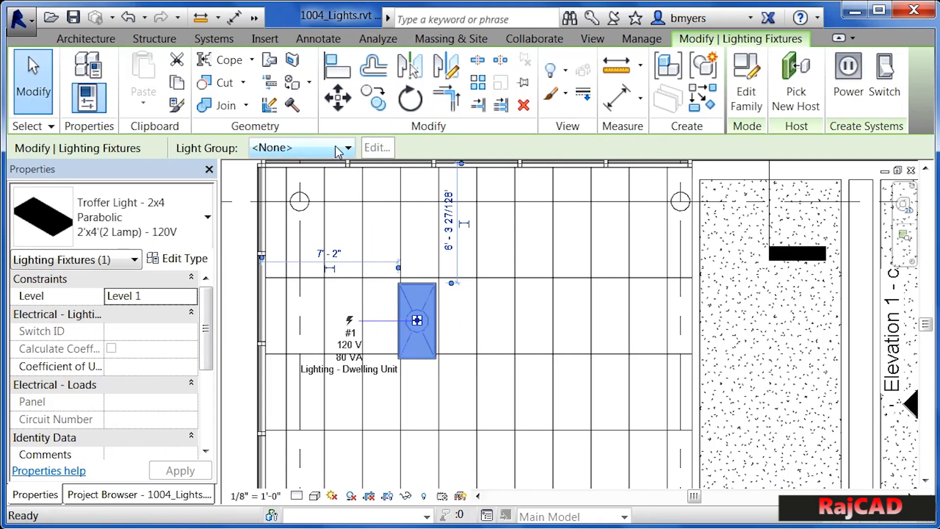
- Move the troffer light so its upper-left corner snaps to the nearest ceiling grid intersection up and to the left
scroll(417, 320, "up", 1)
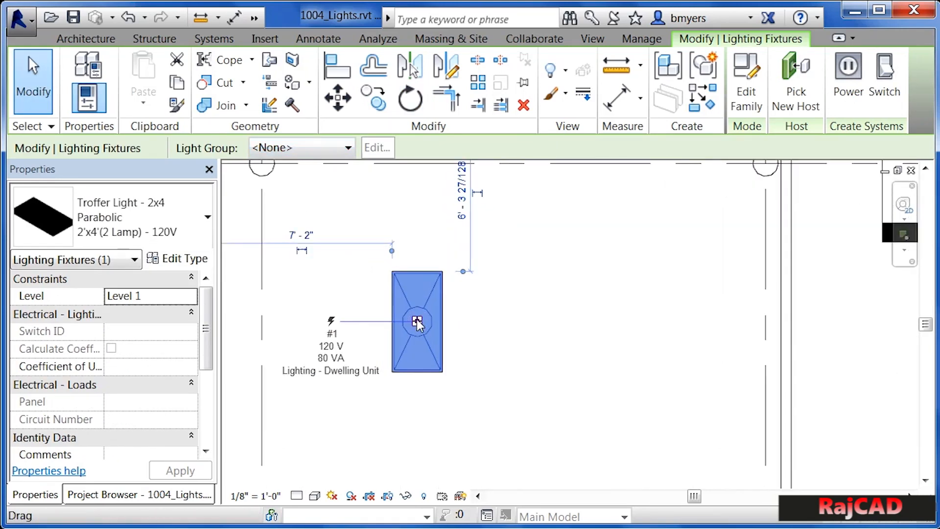
scroll(418, 321, "up", 2)
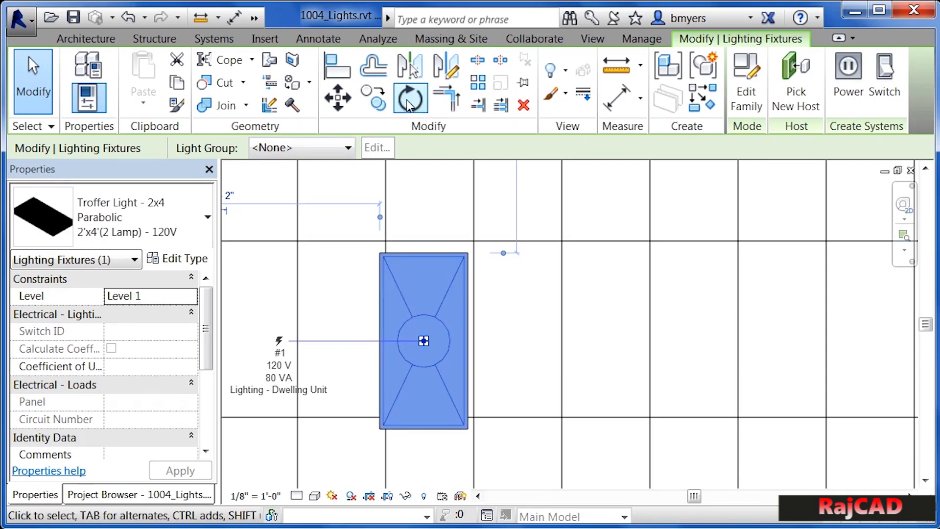
left_click(337, 99)
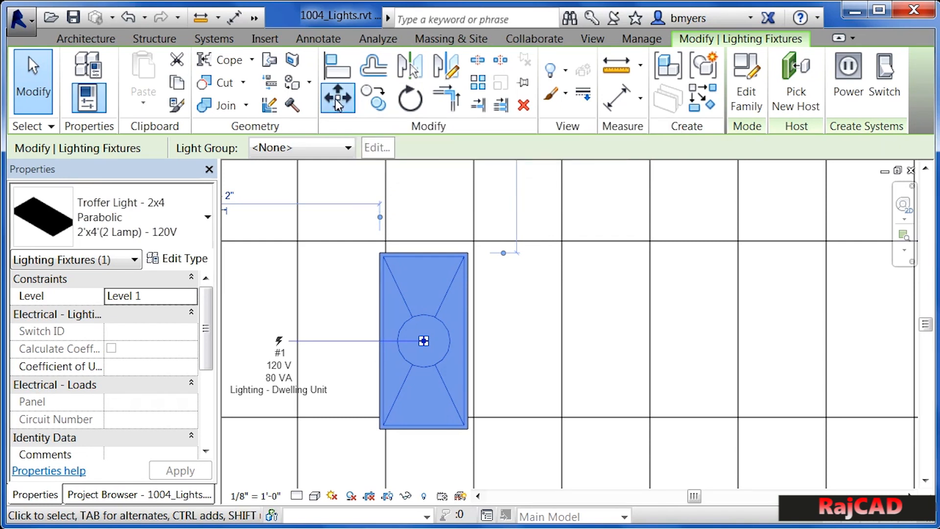
left_click(380, 253)
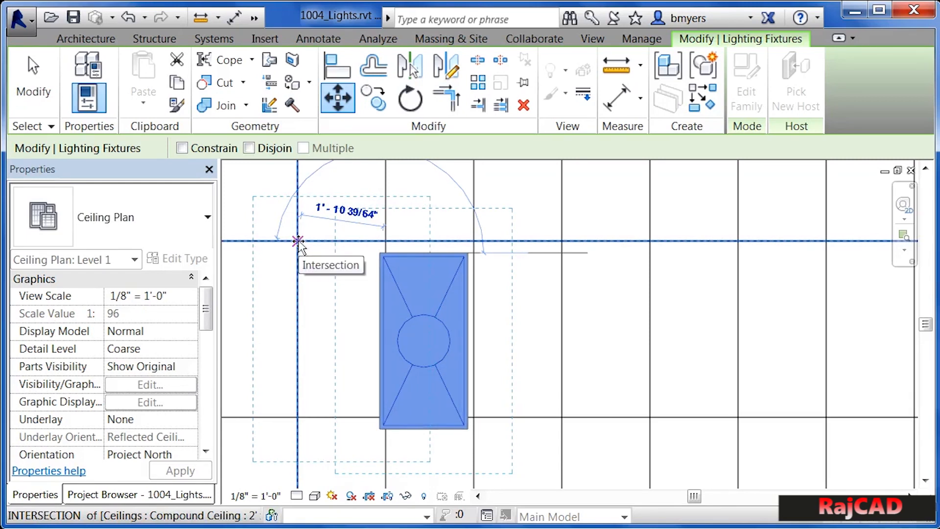
left_click(298, 242)
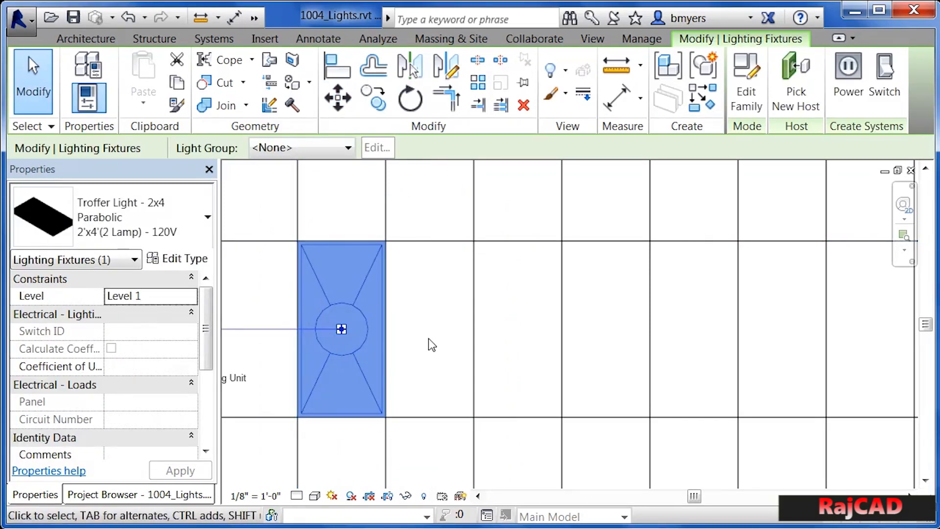
key("Escape")
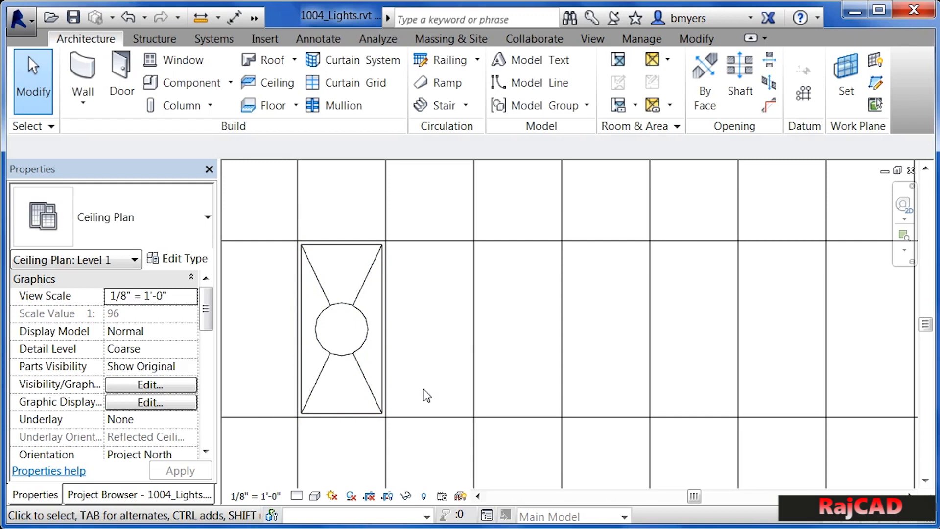
- Nudge the grid lines of the 2' x 4' ACT System ceiling to the right in small increments
scroll(443, 279, "down", 4)
middle_click_drag(479, 325, 477, 369)
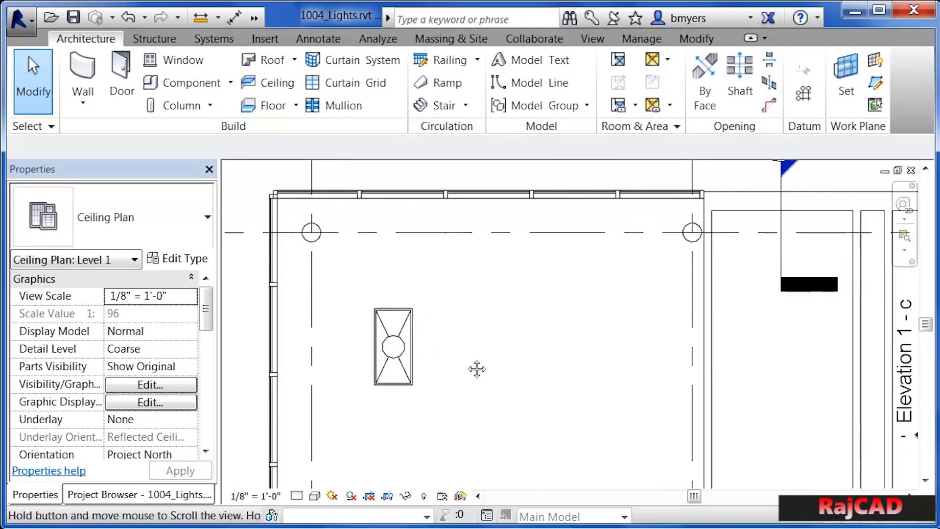
scroll(429, 386, "up", 1)
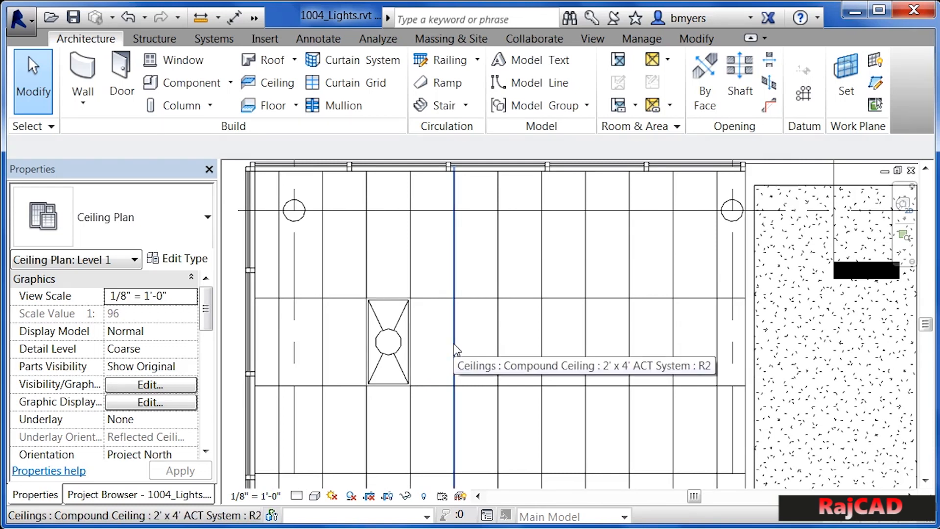
left_click(455, 349)
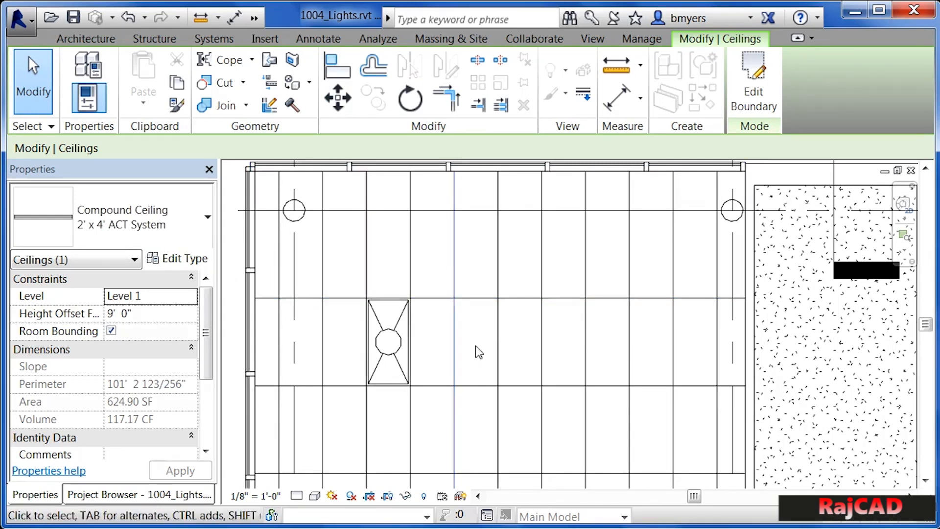
key("Right")
key("Right")
key("Right")
key("Right")
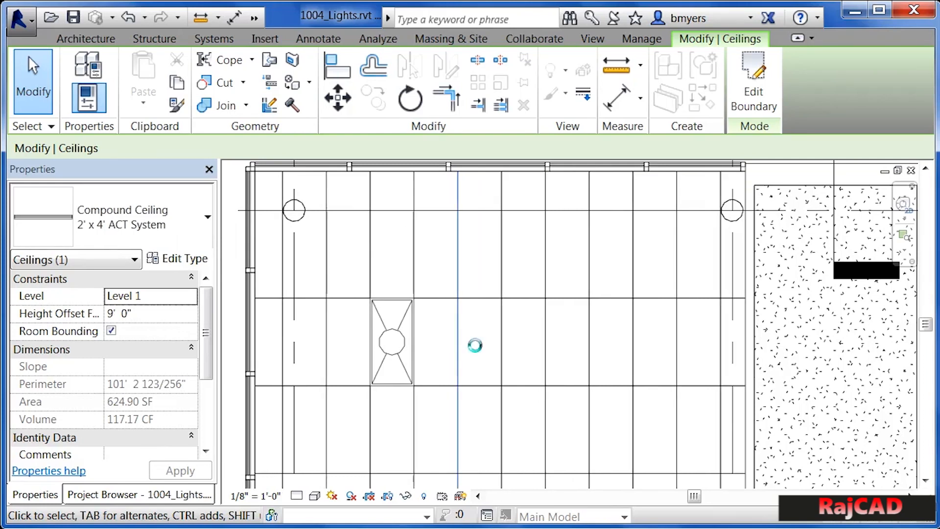
key("Right")
key("Right")
key("Right")
key("Right")
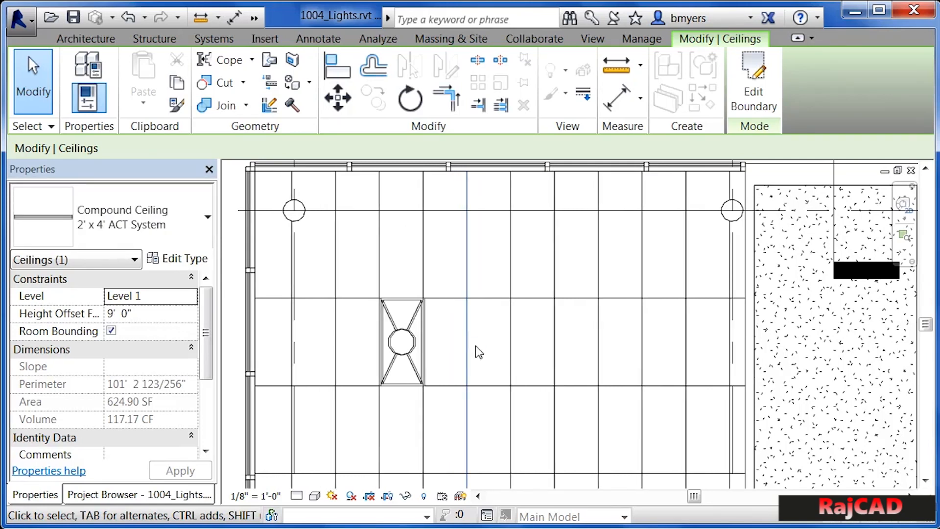
- Nudge the 2' x 4' ceiling grid lines back to the left by a few small increments
key("Left")
key("Left")
key("Left")
key("Left")
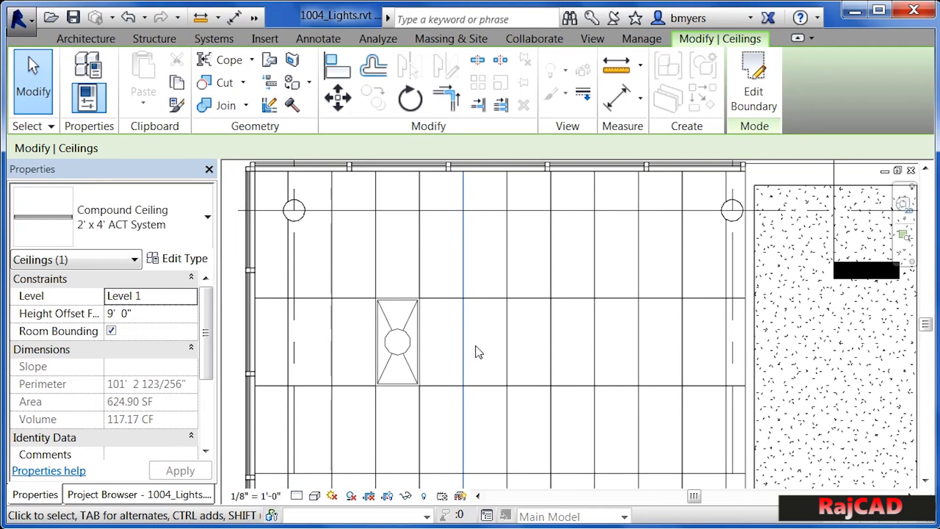
key("Left")
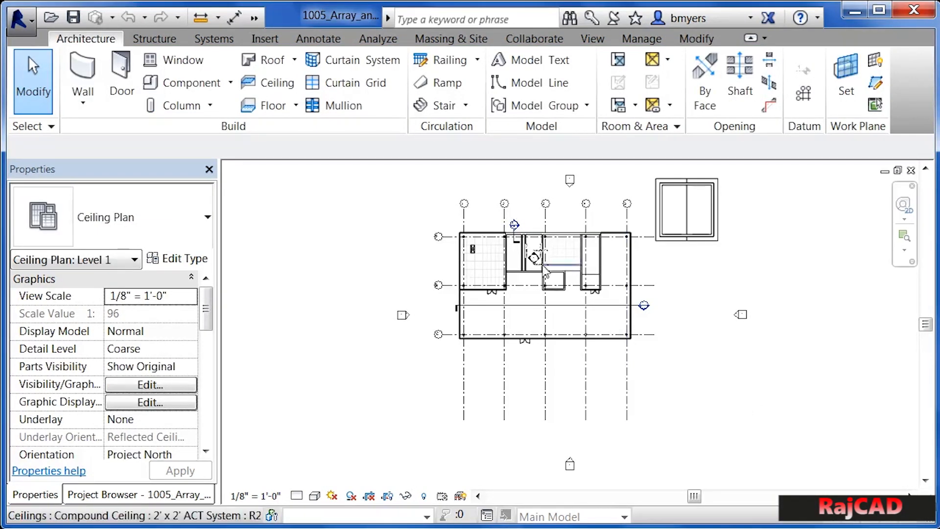
- In the 1005_Array project, copy the troffer light twice to the right with Multiple enabled, spacing the fixtures three grid columns apart
scroll(489, 256, "up", 3)
scroll(489, 258, "up", 5)
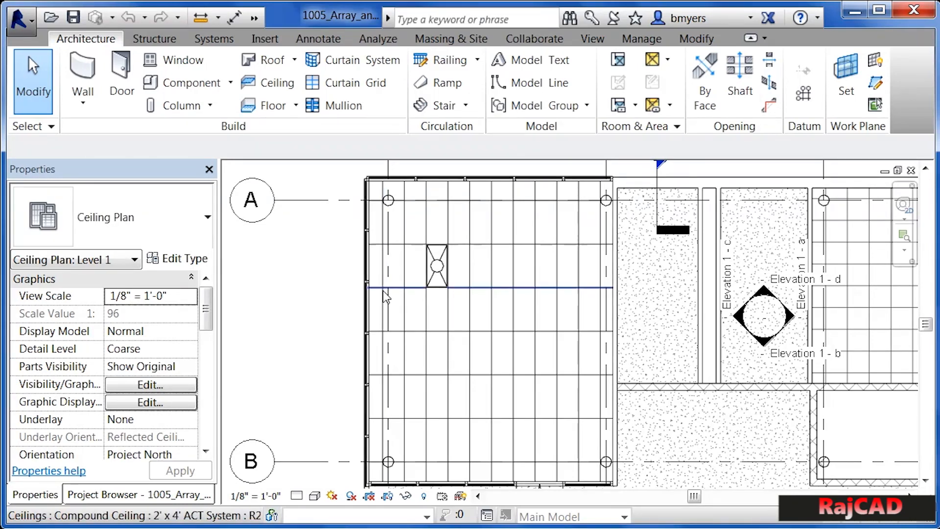
left_click(437, 266)
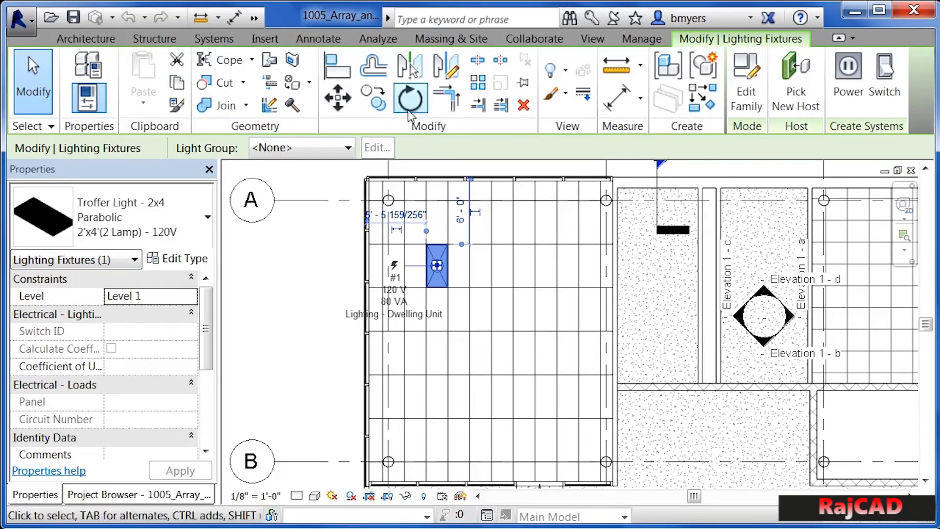
left_click(380, 105)
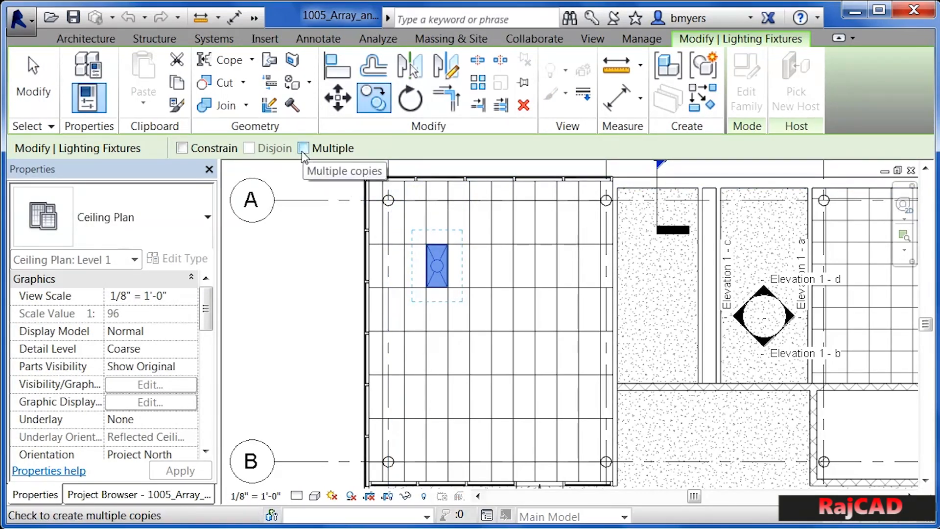
scroll(514, 262, "up", 3)
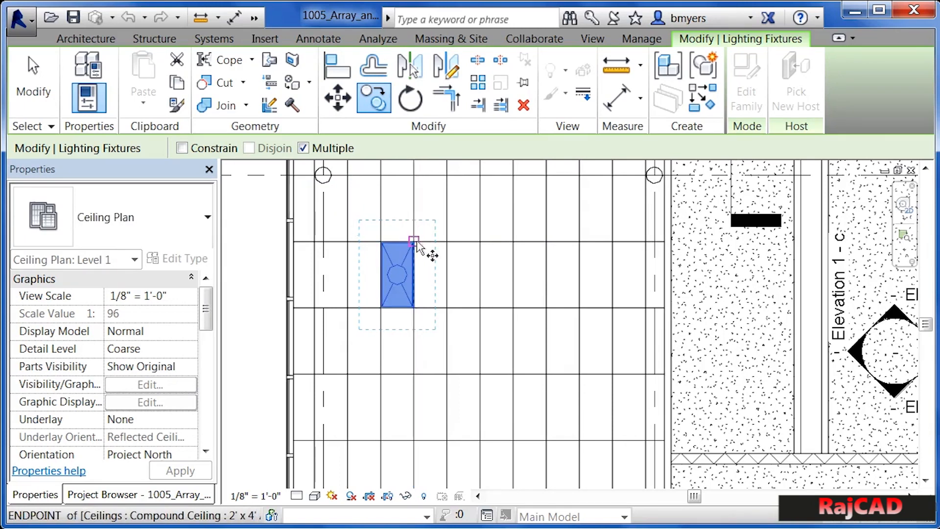
scroll(413, 237, "up", 3)
scroll(414, 245, "down", 1)
scroll(413, 244, "down", 2)
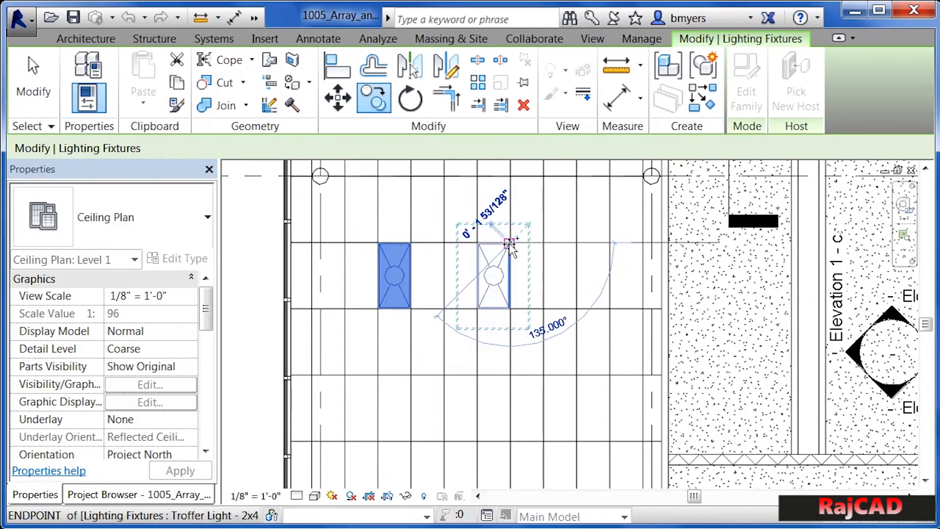
left_click(510, 242)
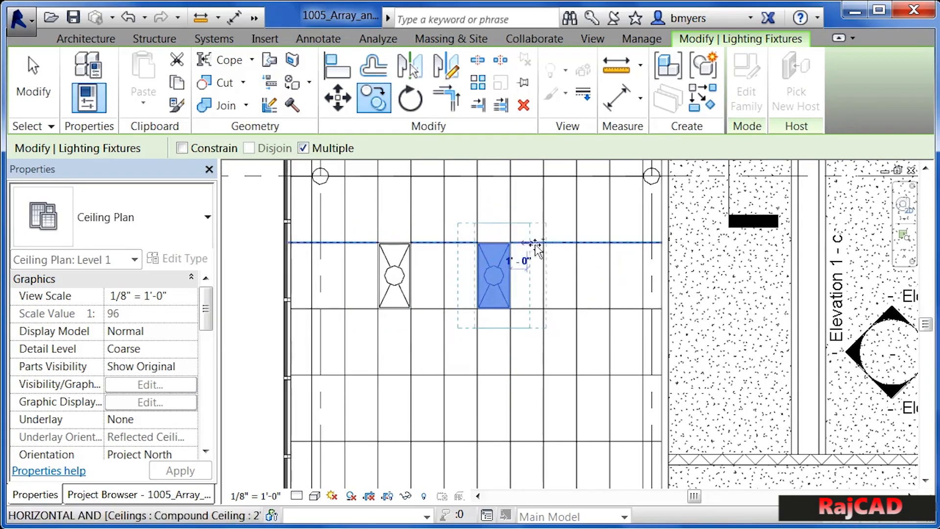
left_click(609, 242)
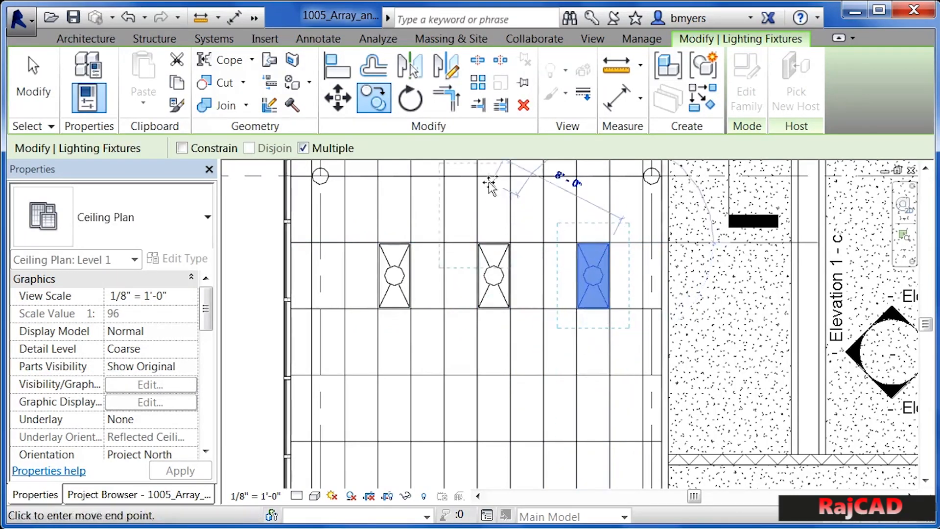
scroll(426, 186, "down", 2)
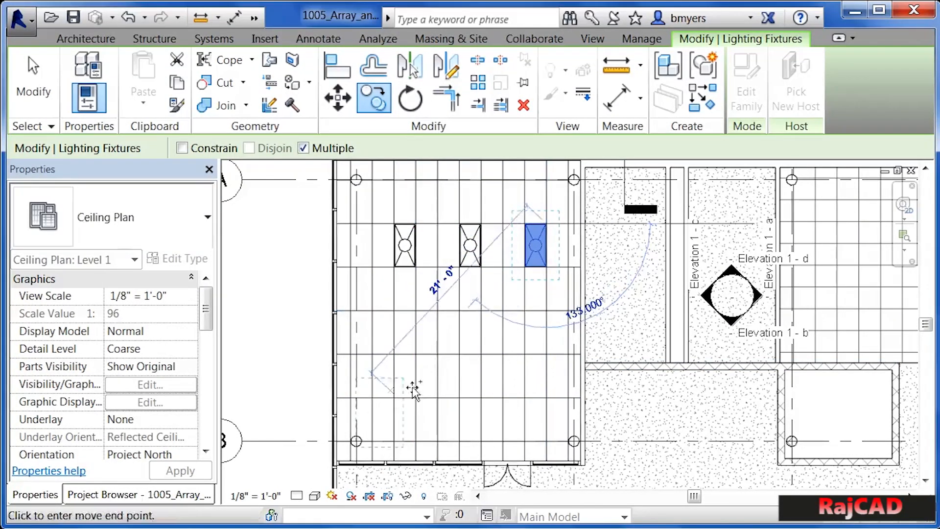
scroll(318, 233, "down", 2)
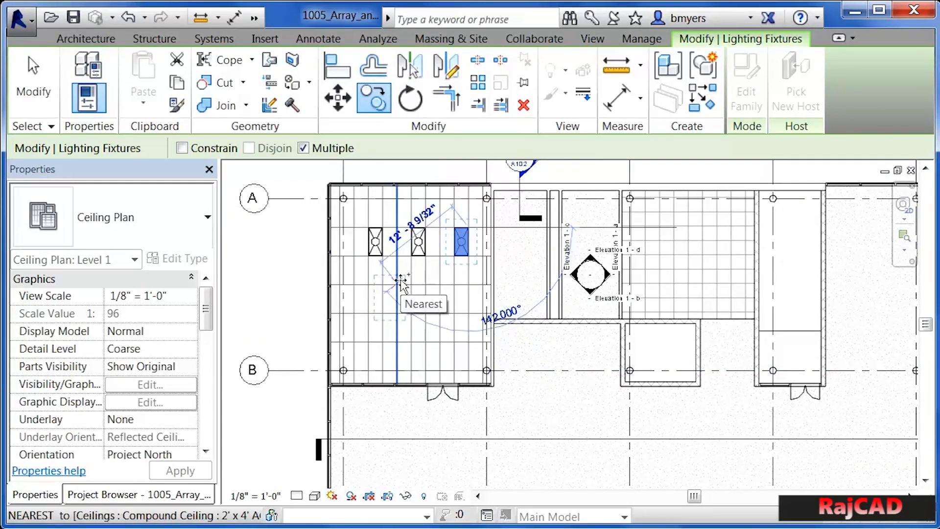
key("Escape")
key("Escape")
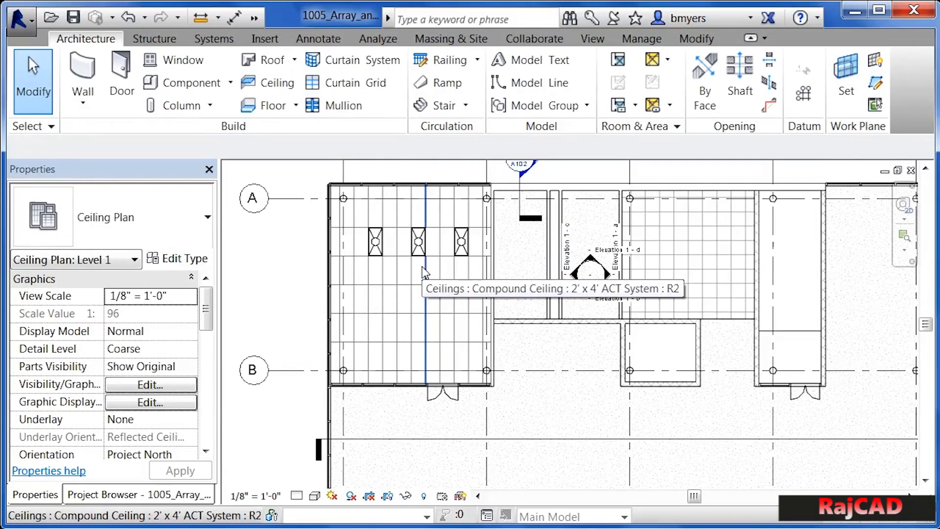
- Array the three troffer lights linearly downward as a group of 3, with the 2nd row offset two grid rows below
scroll(379, 261, "up", 2)
mouse_move(384, 264)
middle_mouse_down()
mouse_move(441, 330)
mouse_move(437, 308)
mouse_move(436, 325)
middle_mouse_up()
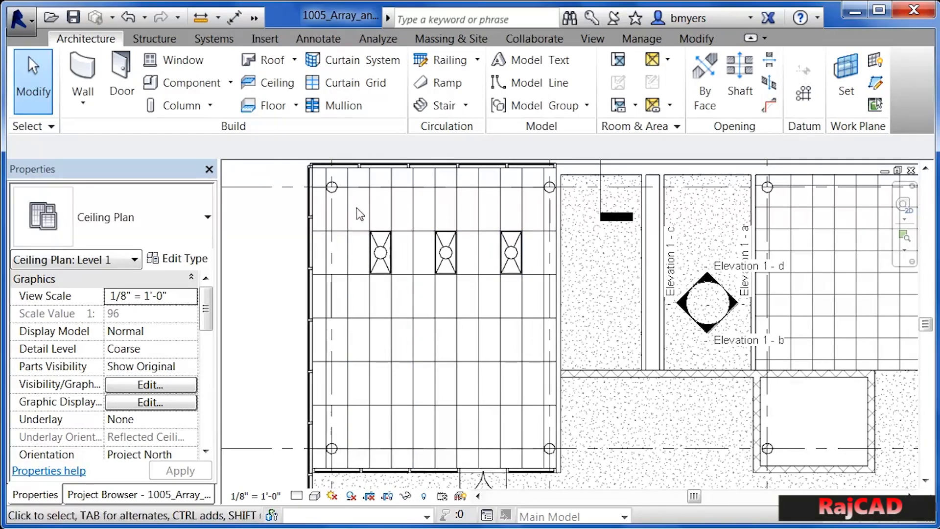
left_click_drag(357, 206, 541, 300)
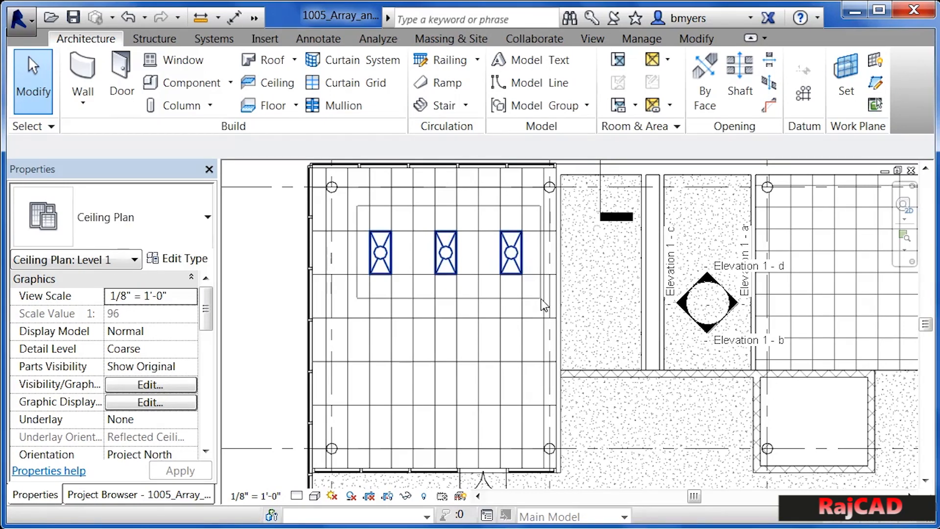
left_click_drag(543, 305, 543, 304)
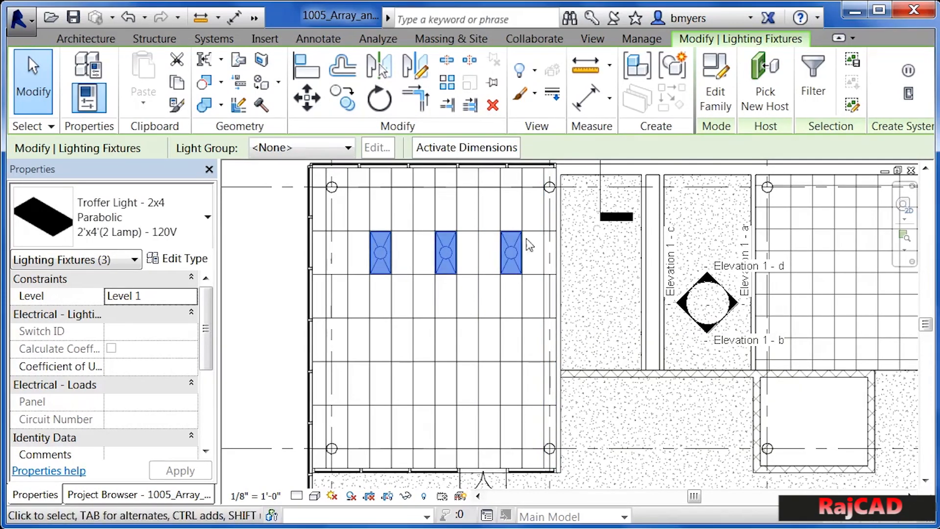
left_click(450, 84)
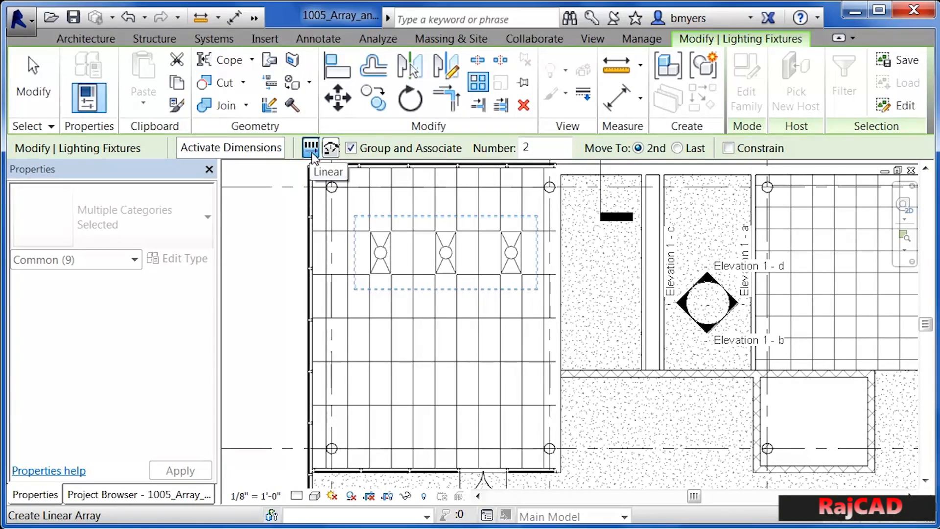
double_click(539, 145)
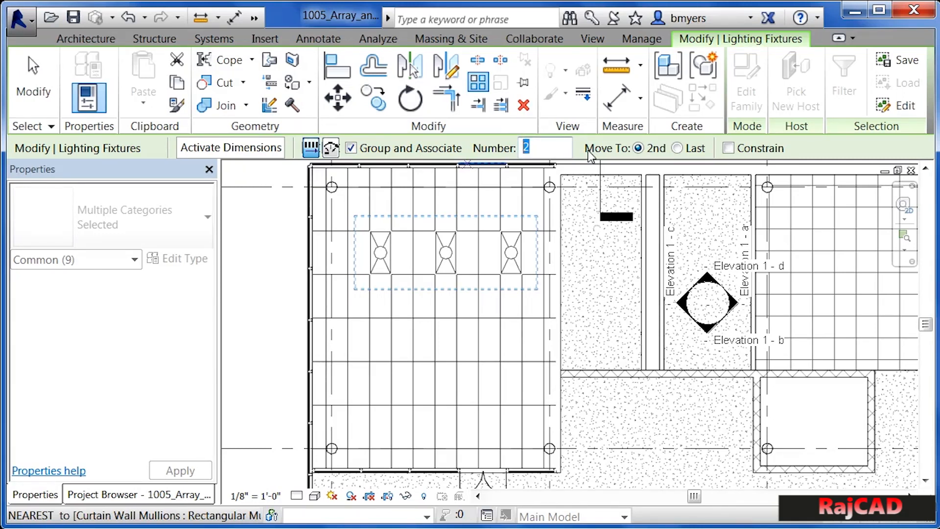
type("3")
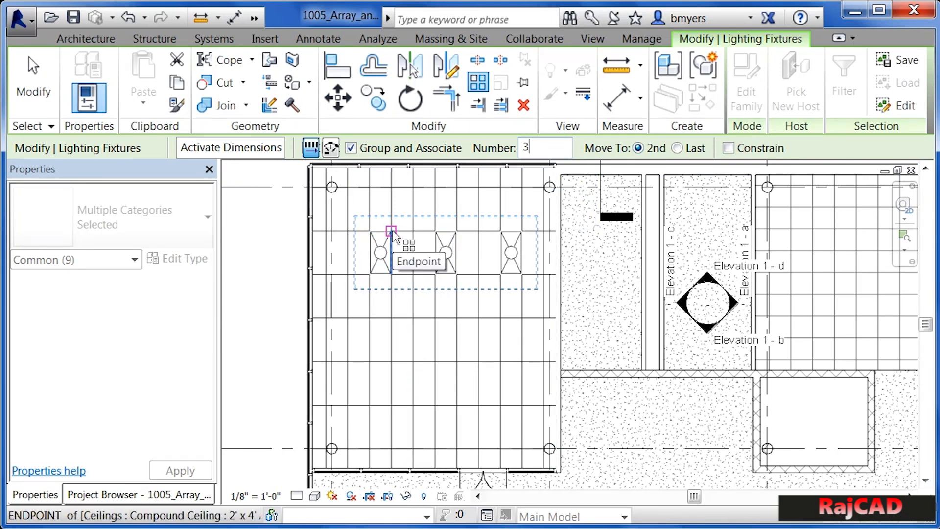
left_click(391, 318)
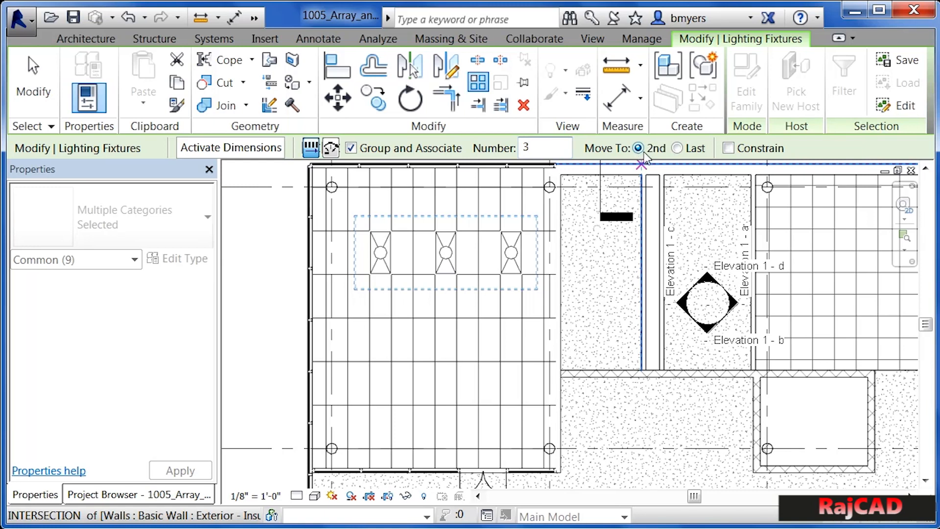
left_click(391, 231)
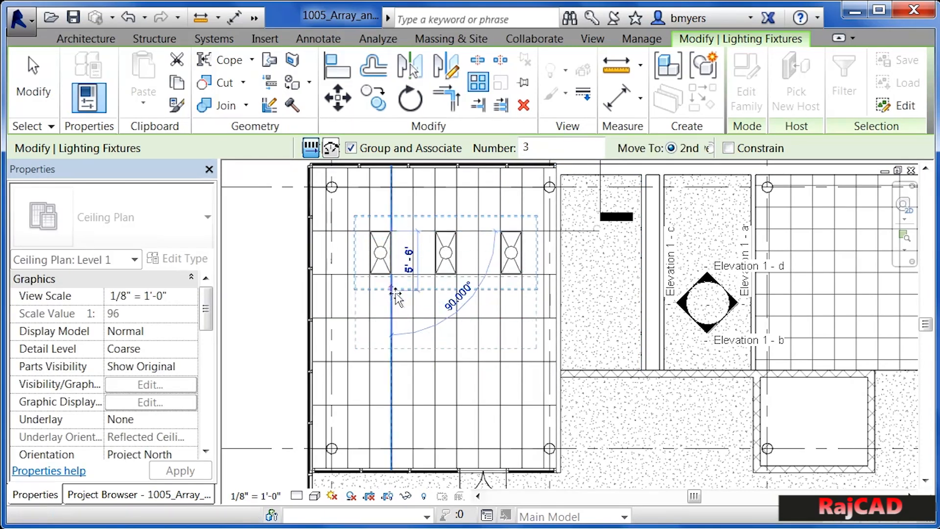
left_click(391, 320)
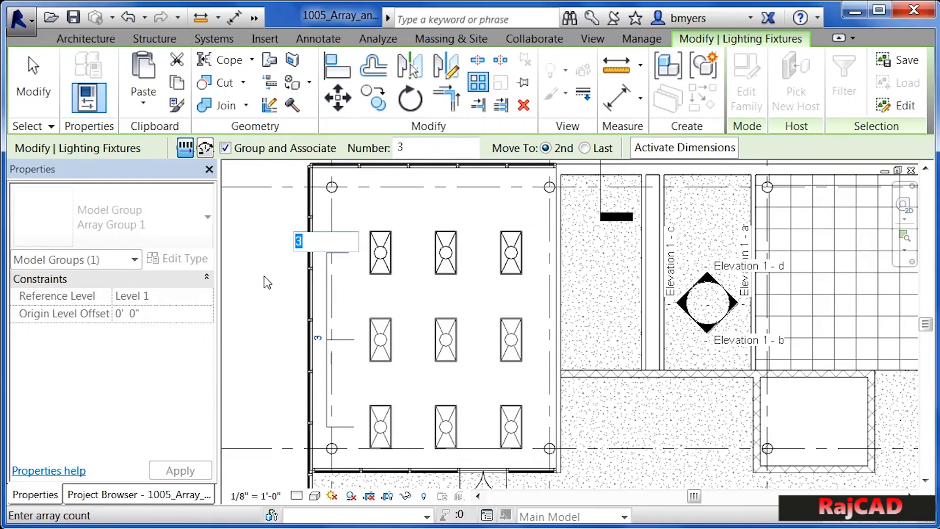
- Set the troffer array count to 2 and return it to 3
type("2")
key("Return")
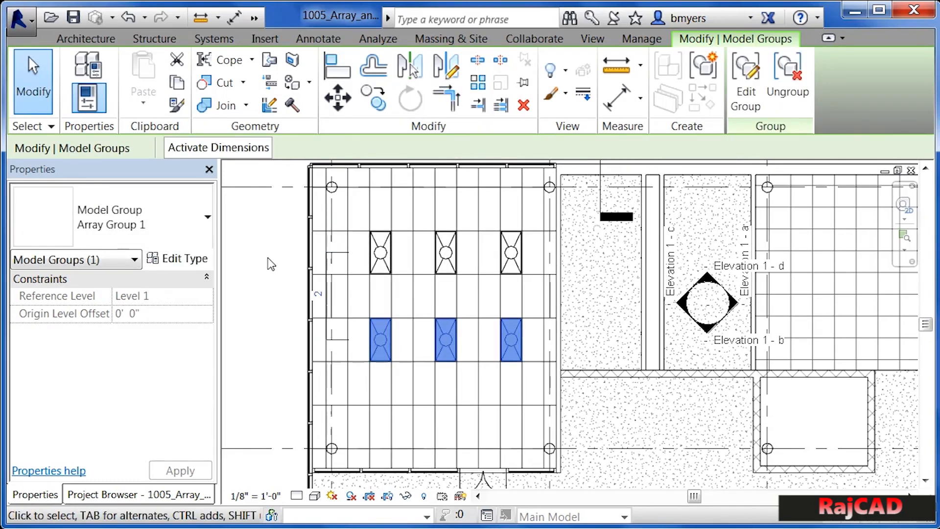
left_click(318, 294)
type("3")
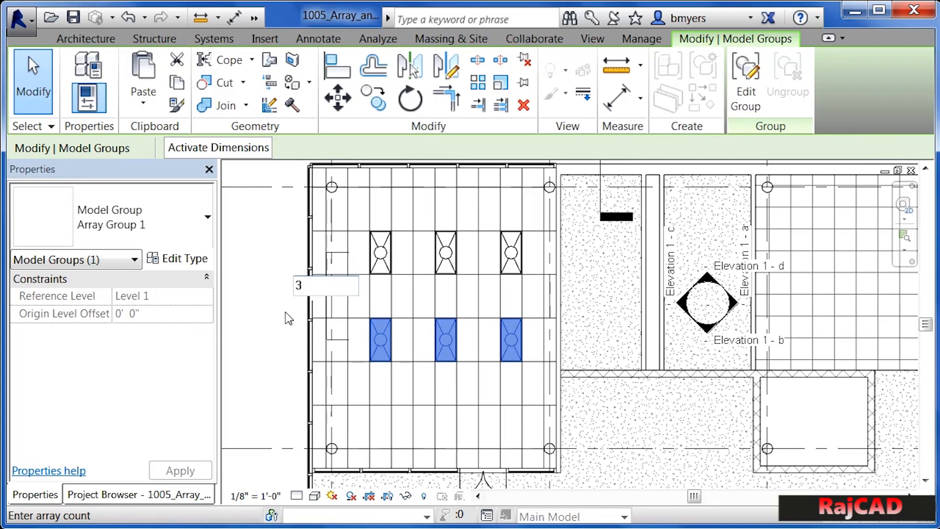
key("Return")
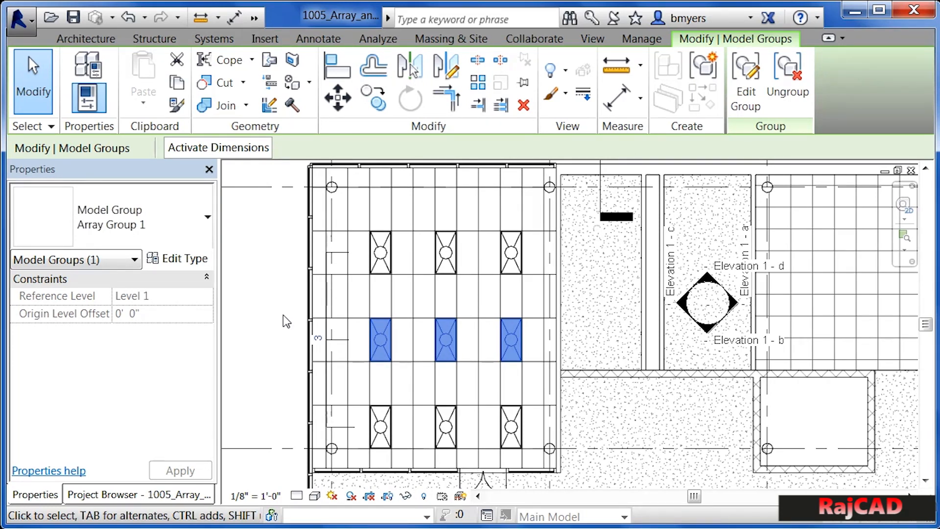
- Select only the first troffer light inside the upper row's array group to view its properties, and clear the selection
key("Escape")
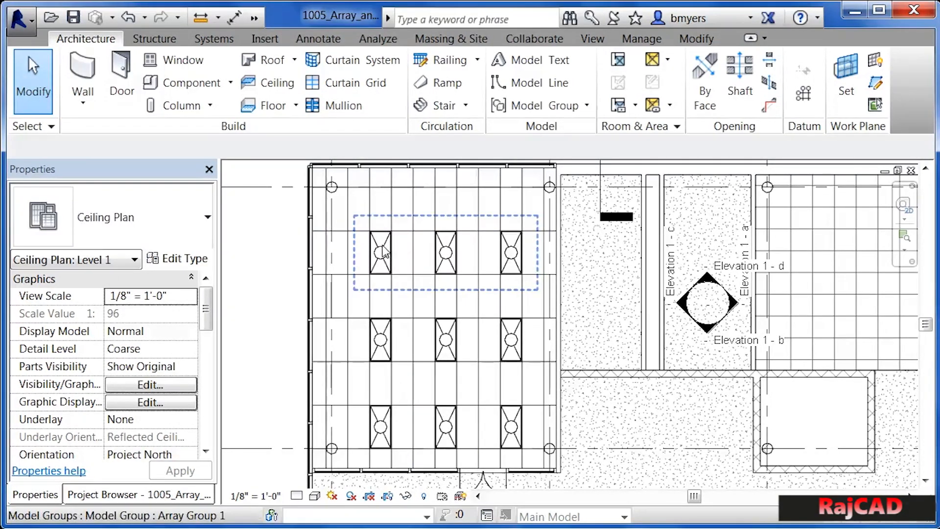
key("Tab")
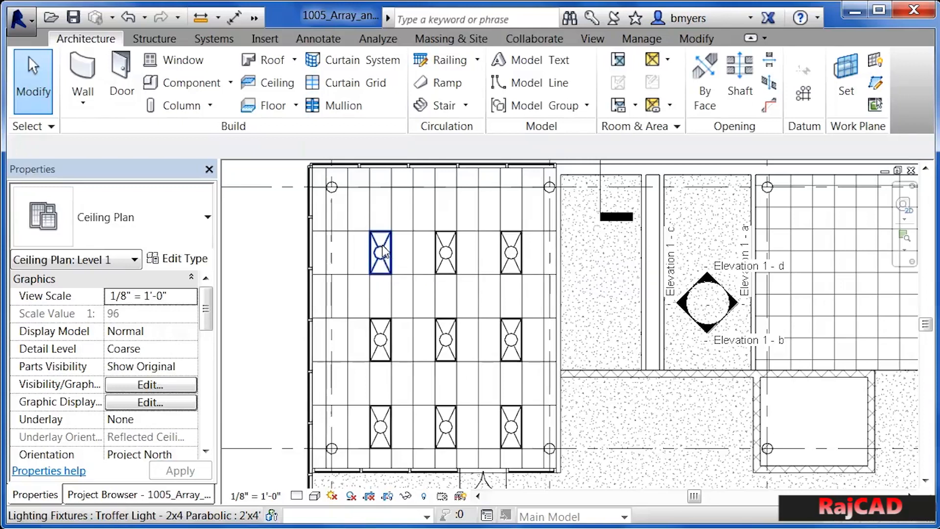
left_click(382, 253)
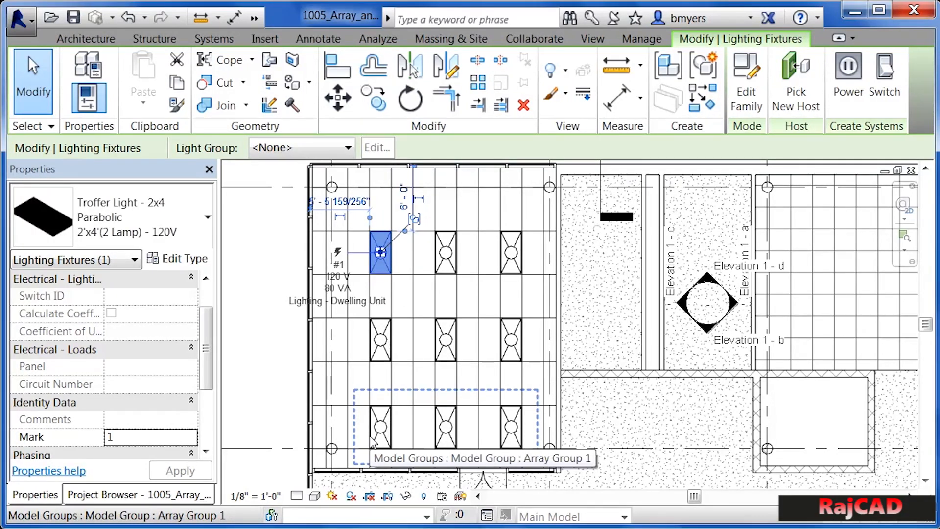
key("Escape")
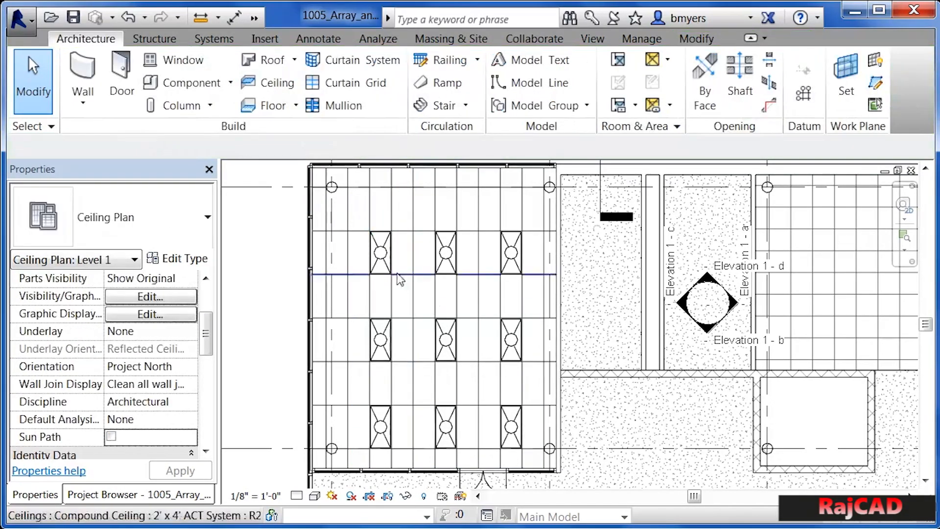
- Ungroup all three rows of arrayed troffer lights together into individual lighting fixtures
left_click(384, 264)
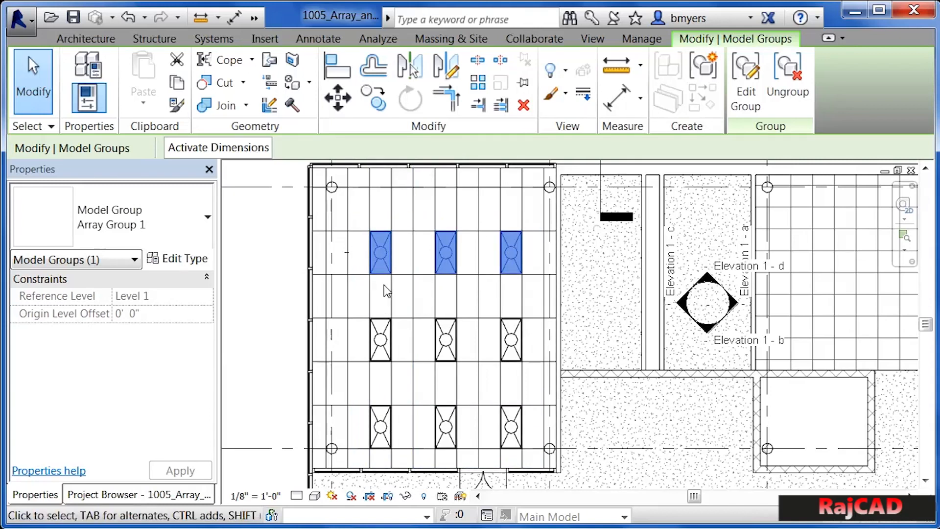
left_click(383, 340, "ctrl")
left_click(387, 426, "ctrl")
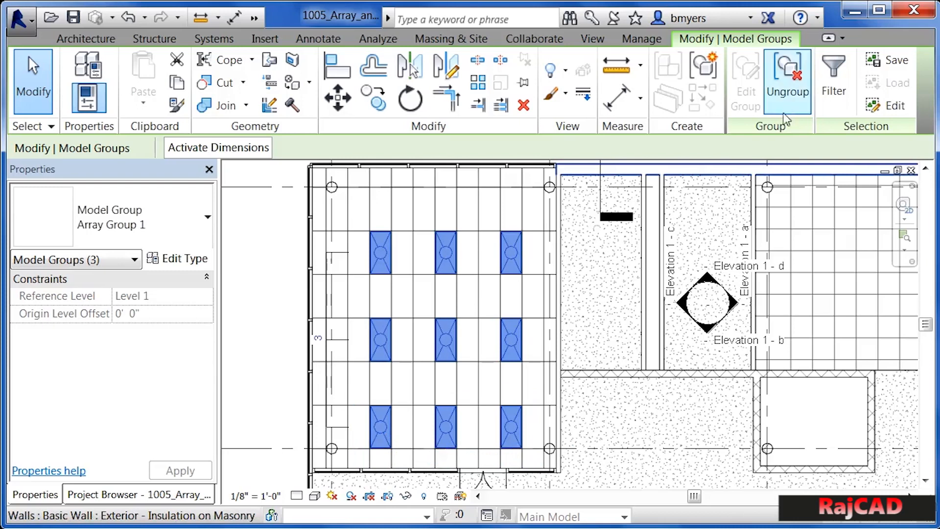
left_click(786, 96)
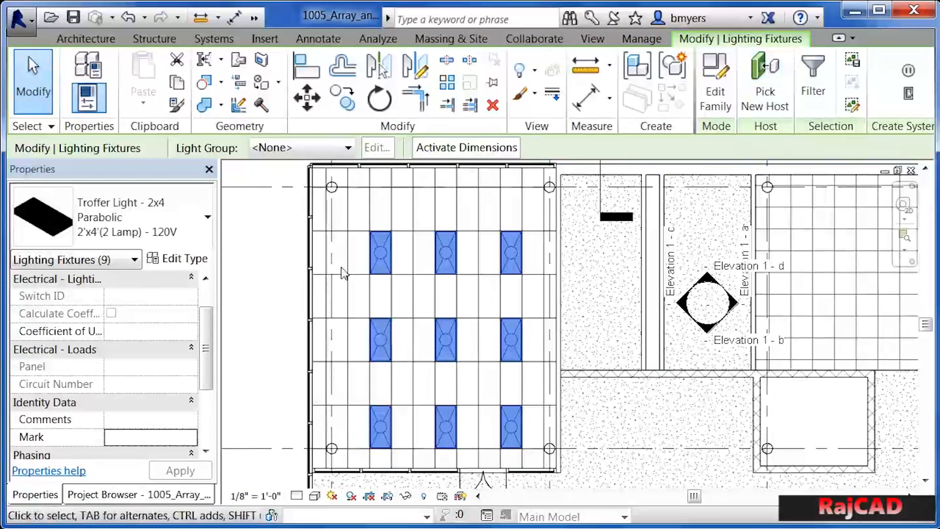